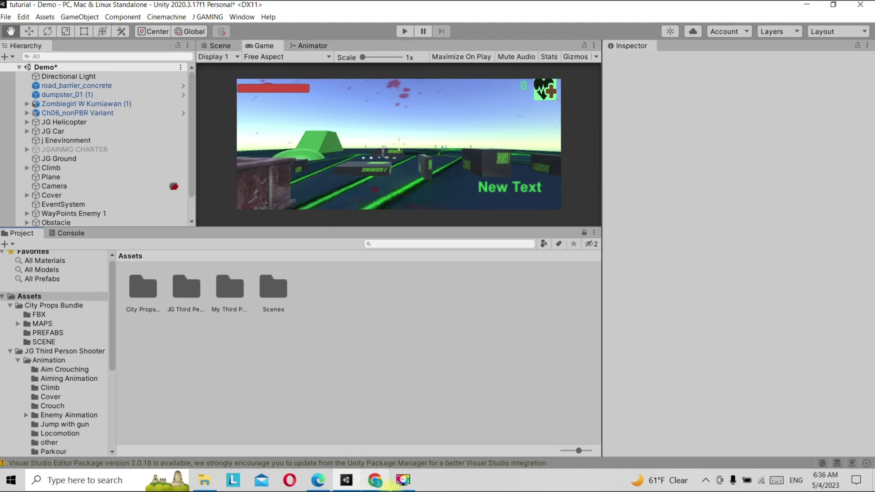
- Check the Vault Over Box download settings on Mixamo in the browser, then return to Unity
{"action": "left_click", "coordinate": [374, 480]}
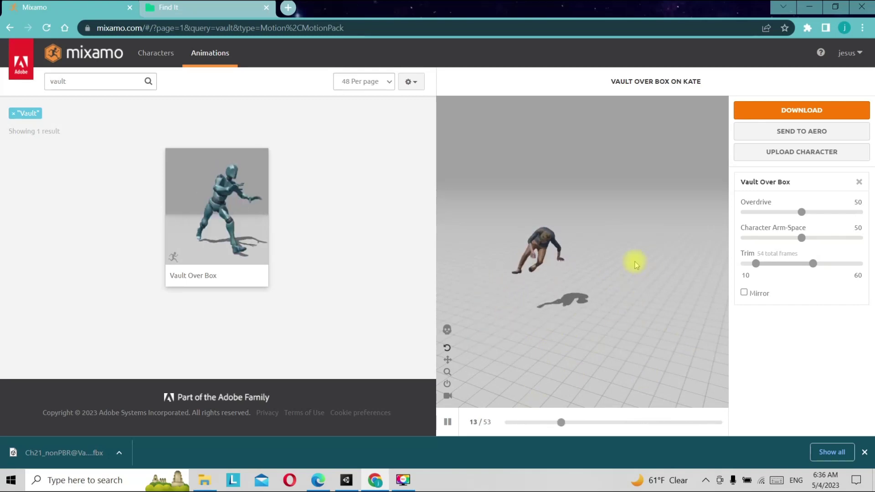
{"action": "left_click", "coordinate": [785, 113]}
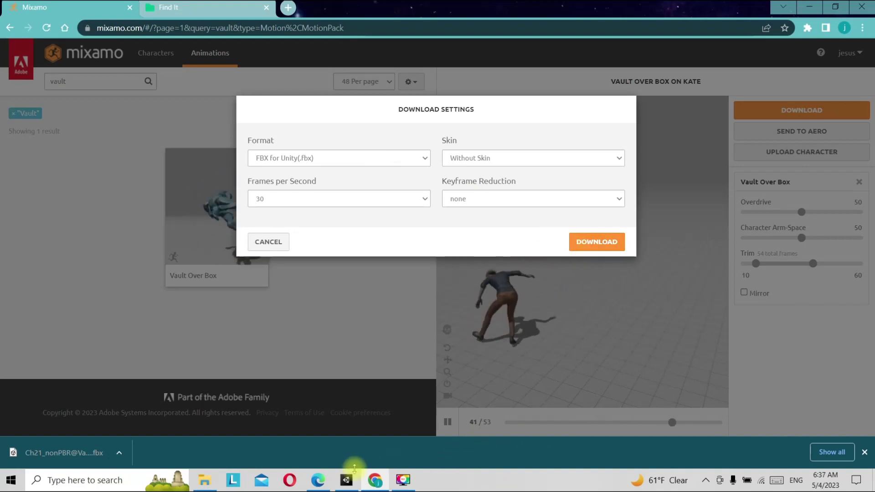
{"action": "left_click", "coordinate": [337, 484]}
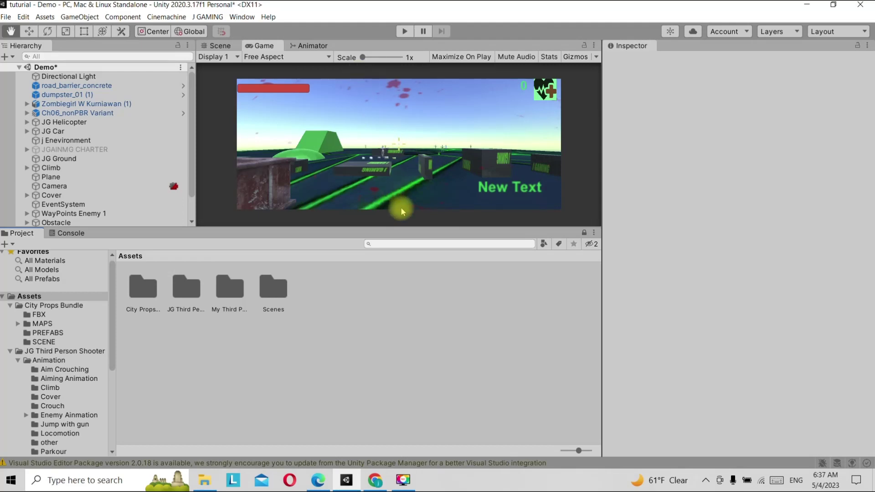
- Create a new Parkour Action asset in the Assets folder named vault
{"action": "right_click", "coordinate": [354, 344]}
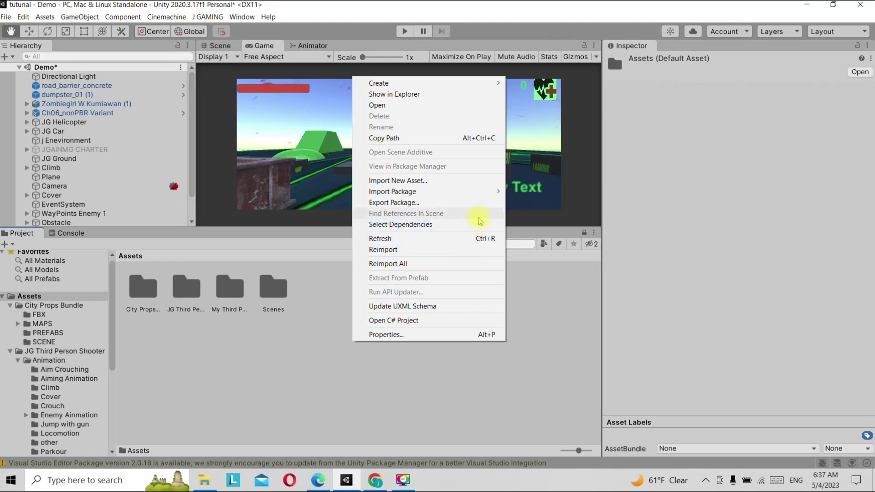
{"action": "mouse_move", "coordinate": [490, 83]}
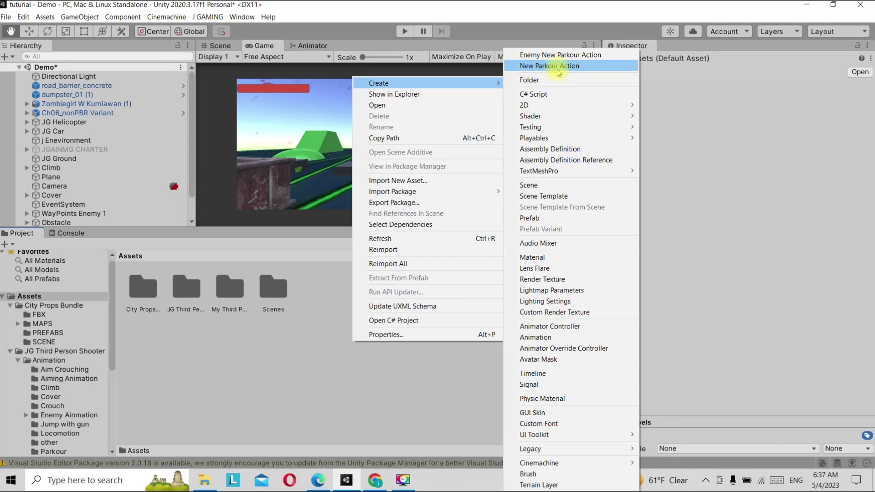
{"action": "left_click", "coordinate": [557, 69]}
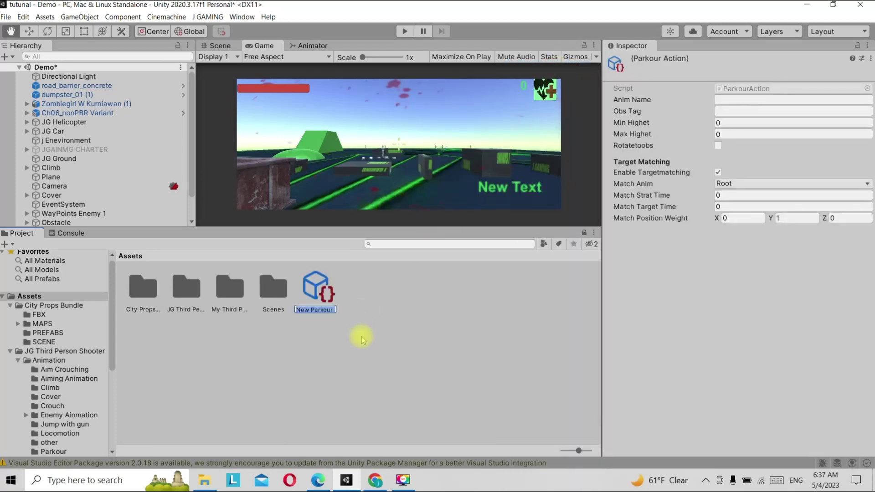
{"action": "type", "text": "va"}
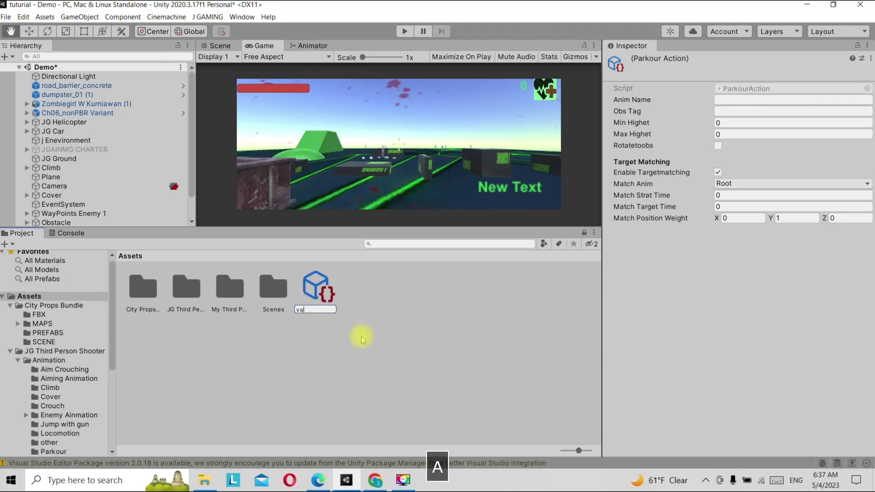
{"action": "type", "text": "ult"}
{"action": "key", "text": "Return"}
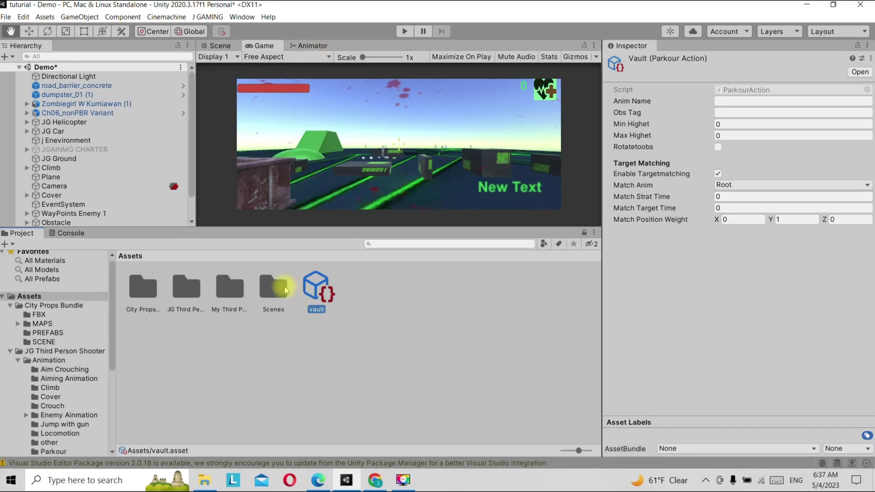
- Select the Vault Over Box fbx in My Third Person and keep its rig as Humanoid
{"action": "left_click", "coordinate": [229, 296]}
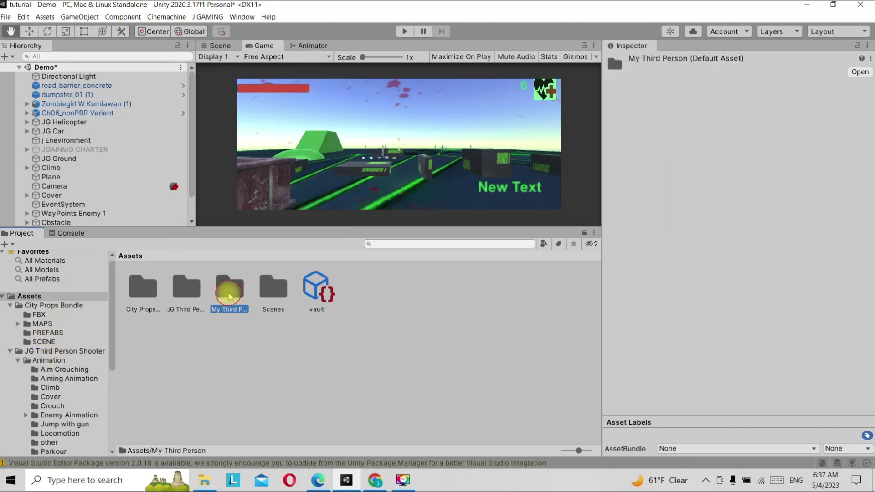
{"action": "double_click", "coordinate": [229, 294]}
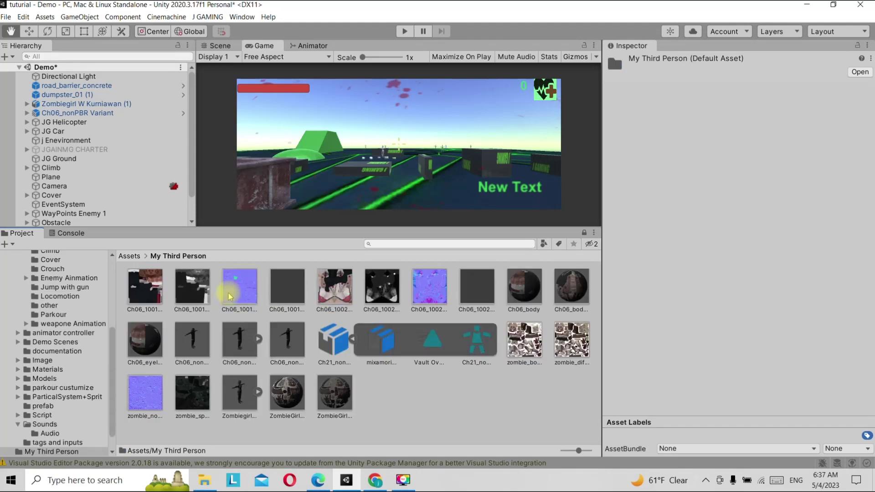
{"action": "left_click", "coordinate": [338, 338]}
{"action": "left_click", "coordinate": [715, 91]}
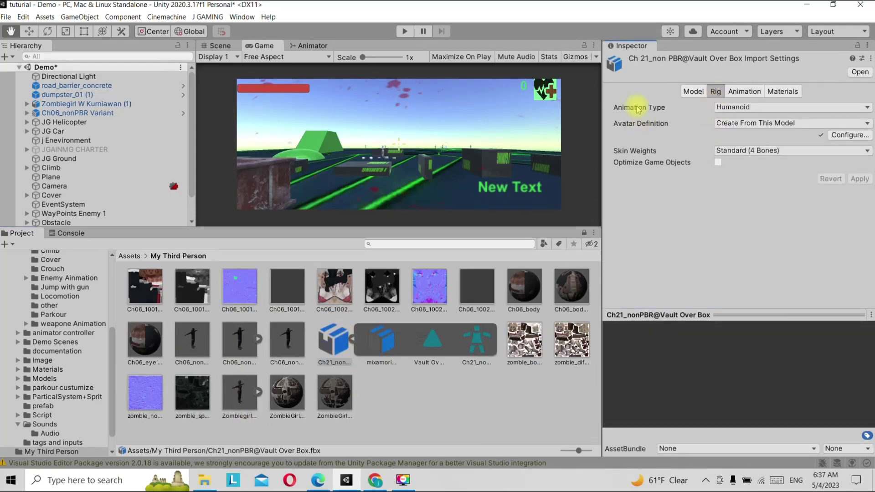
{"action": "left_click", "coordinate": [734, 107]}
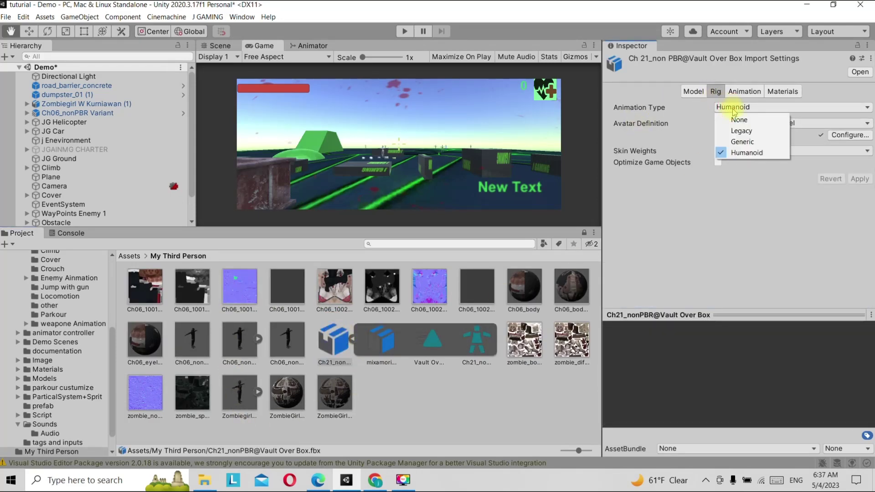
{"action": "left_click", "coordinate": [753, 155]}
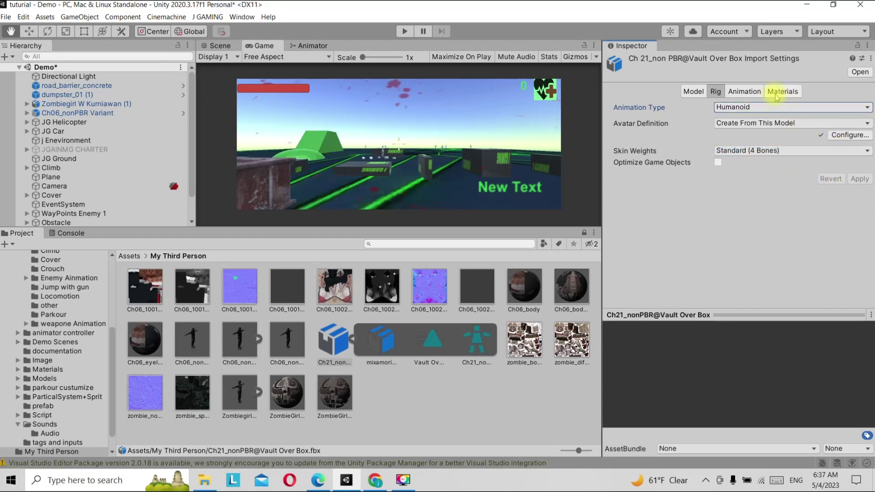
- Set the clip's root rotation basis to Original and vertical root position basis to Feet
{"action": "left_click", "coordinate": [745, 91]}
{"action": "scroll", "coordinate": [760, 139], "scroll_direction": "down", "scroll_amount": 5}
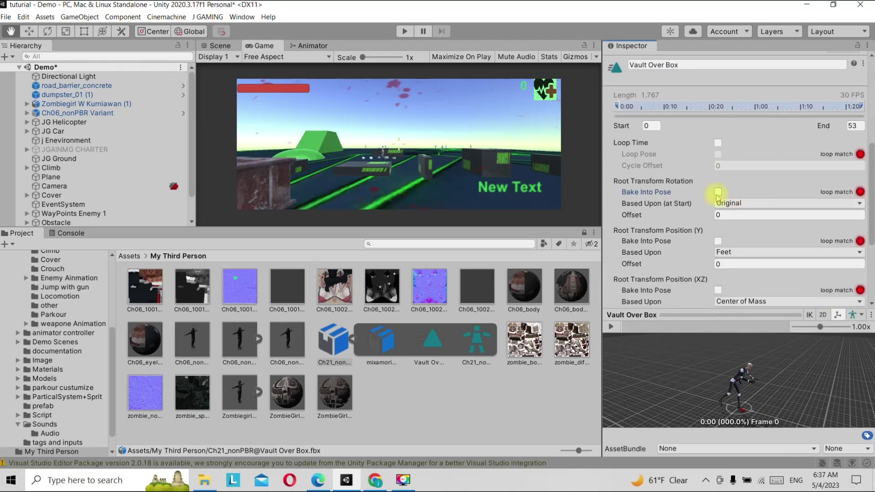
{"action": "left_click", "coordinate": [730, 203]}
{"action": "left_click", "coordinate": [734, 224]}
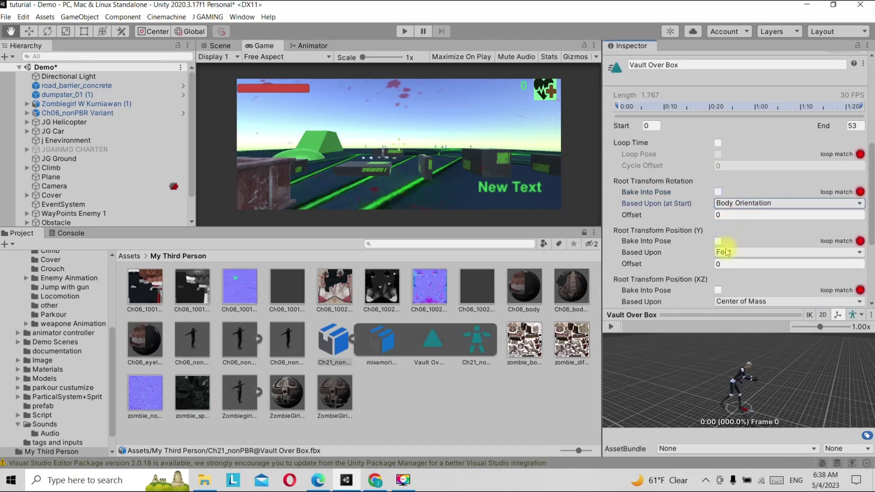
{"action": "left_click", "coordinate": [727, 252]}
{"action": "left_click", "coordinate": [729, 265]}
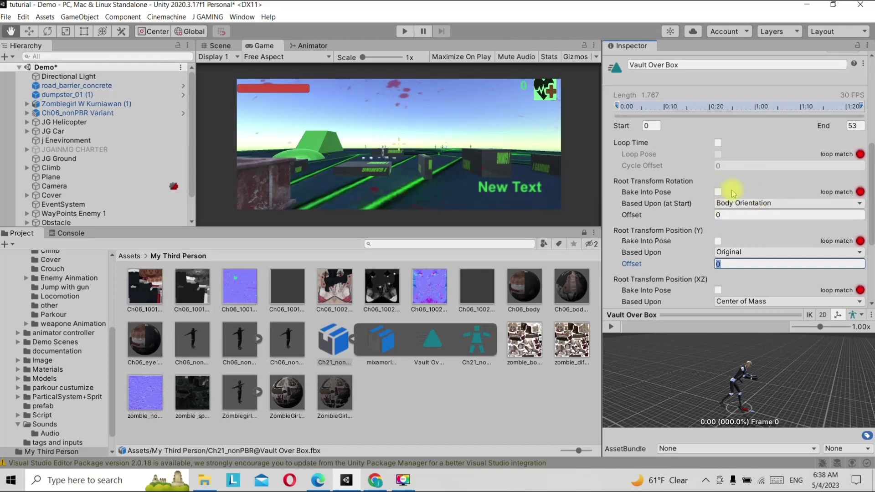
{"action": "left_click", "coordinate": [722, 203]}
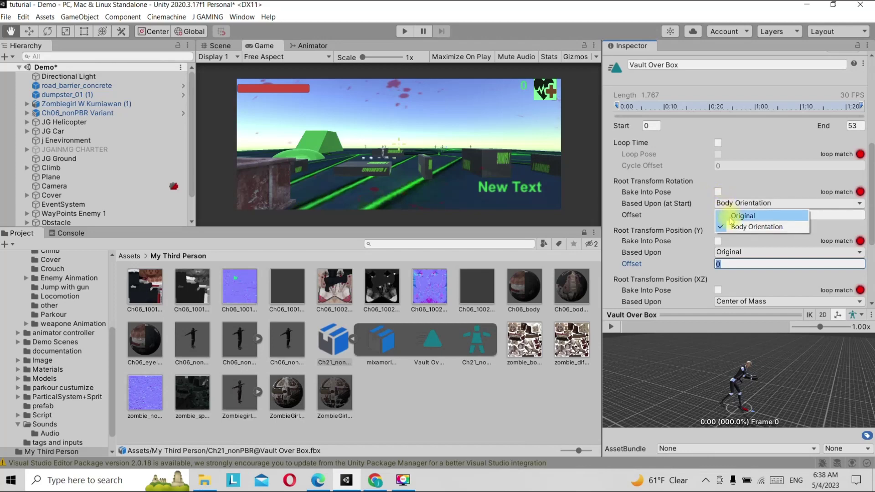
{"action": "left_click", "coordinate": [729, 218]}
{"action": "left_click", "coordinate": [730, 252]}
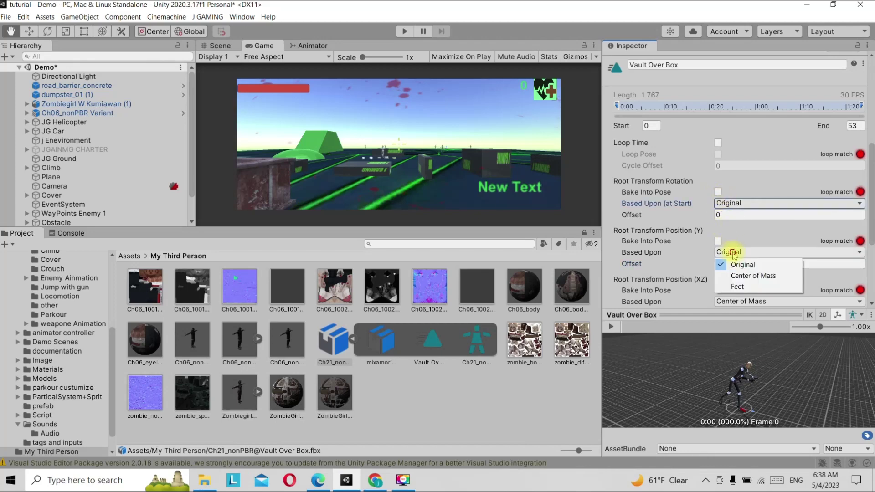
{"action": "left_click", "coordinate": [734, 287]}
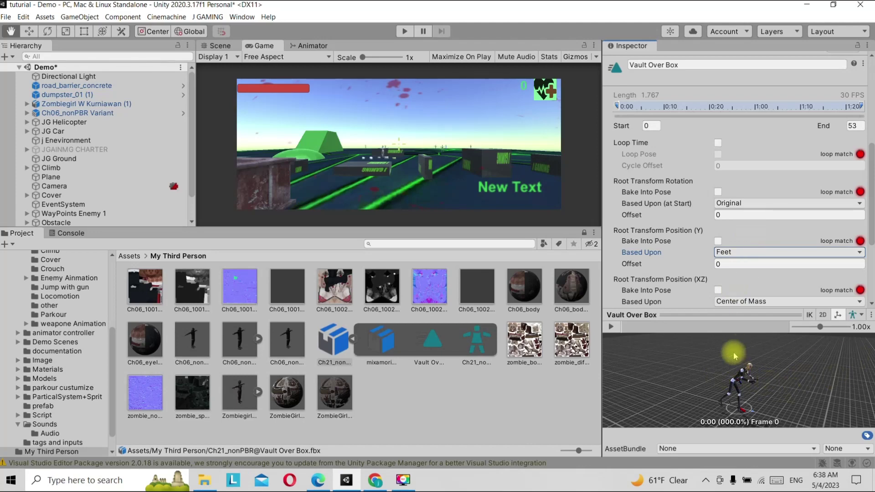
- Bake root rotation and Y position into pose, preview the clip, and apply the changes
{"action": "left_click", "coordinate": [718, 191]}
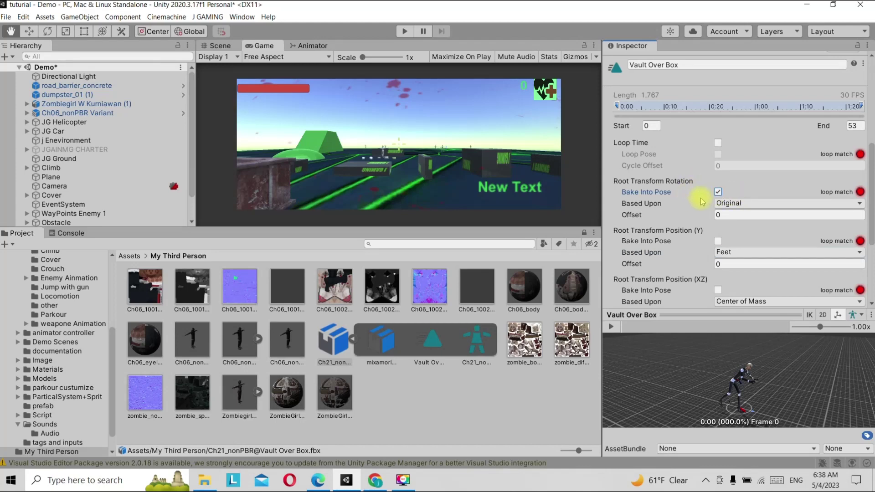
{"action": "left_click", "coordinate": [611, 327]}
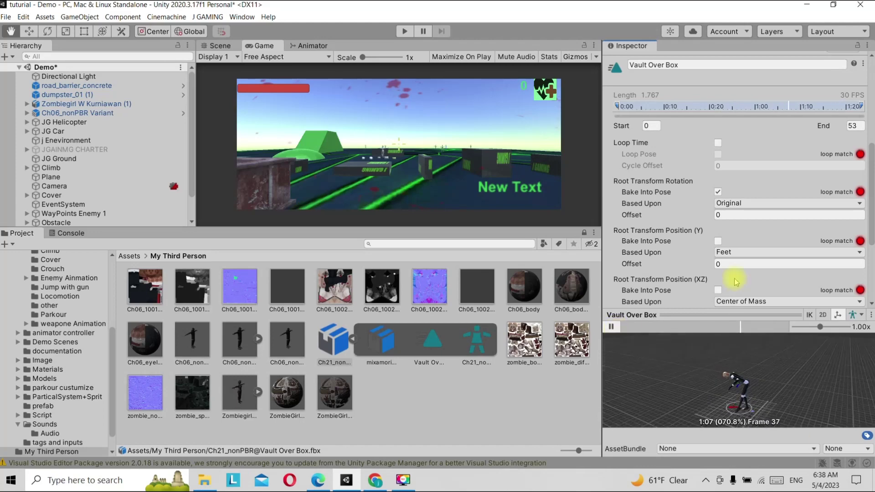
{"action": "left_click", "coordinate": [718, 240]}
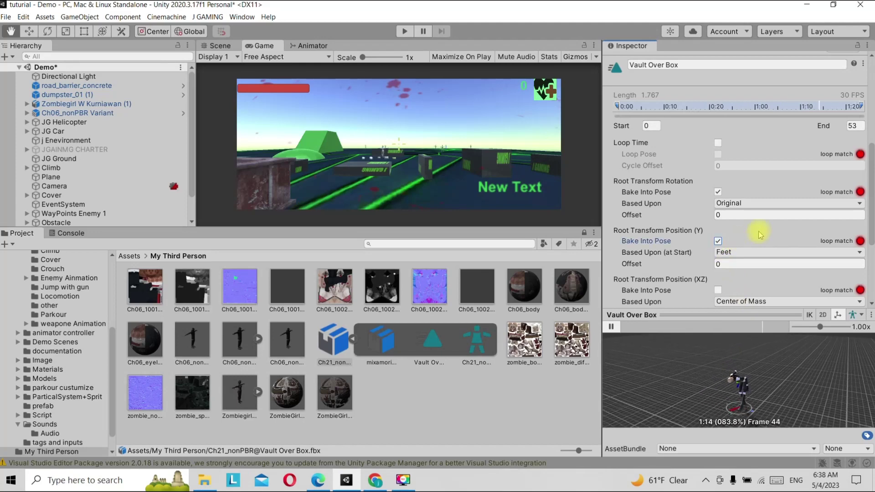
{"action": "scroll", "coordinate": [752, 234], "scroll_direction": "down", "scroll_amount": 5}
{"action": "scroll", "coordinate": [775, 242], "scroll_direction": "down", "scroll_amount": 1}
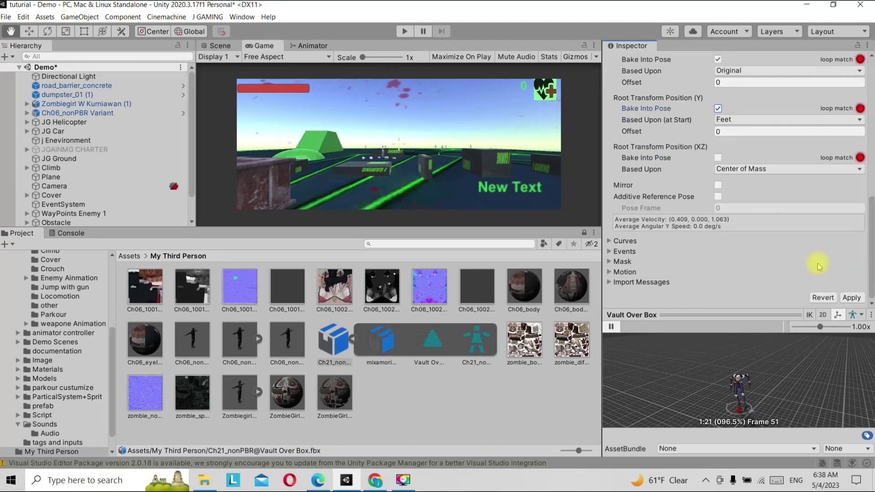
{"action": "left_click", "coordinate": [852, 298]}
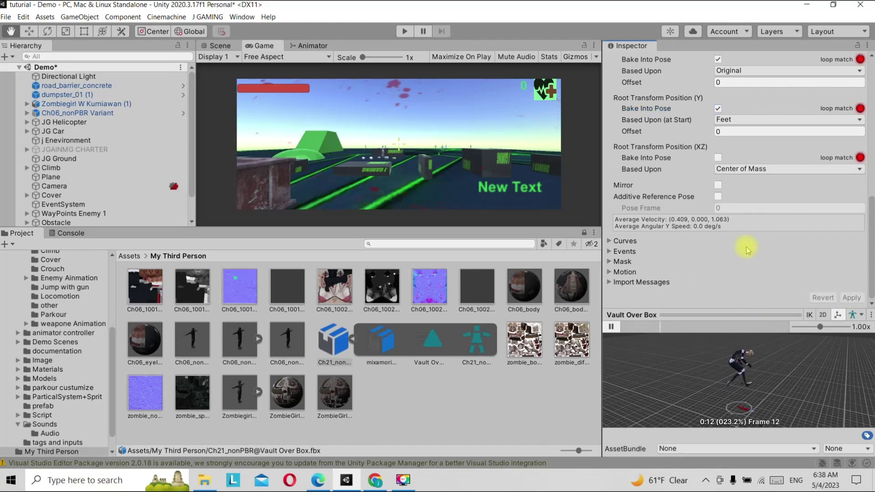
- Delete the existing vault state from the Animator graph
{"action": "left_click", "coordinate": [310, 45]}
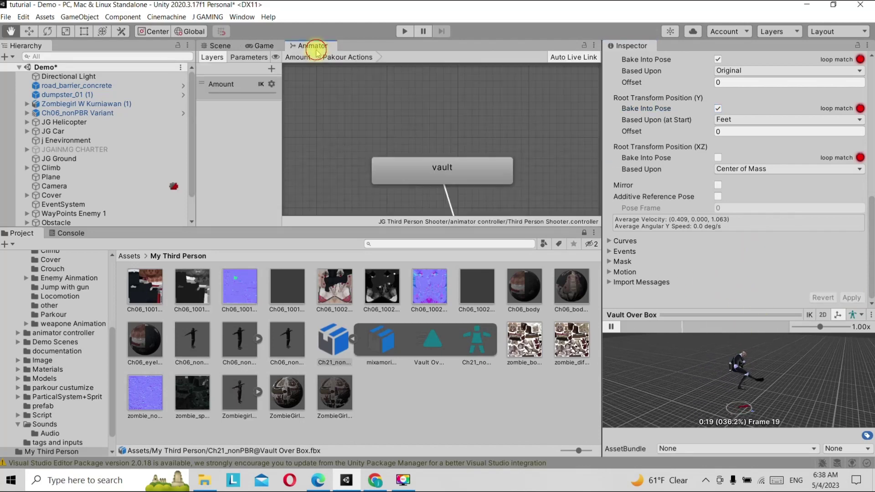
{"action": "left_click", "coordinate": [409, 164]}
{"action": "scroll", "coordinate": [404, 176], "scroll_direction": "down", "scroll_amount": 3}
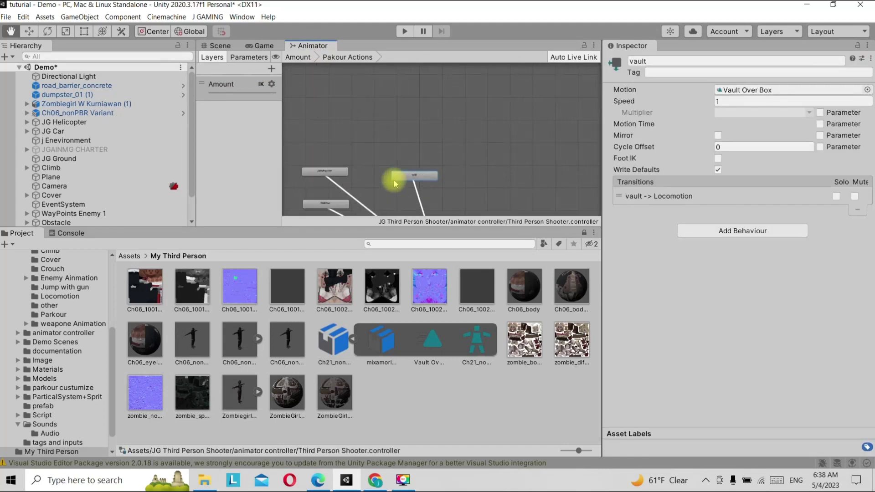
{"action": "scroll", "coordinate": [385, 187], "scroll_direction": "down", "scroll_amount": 3}
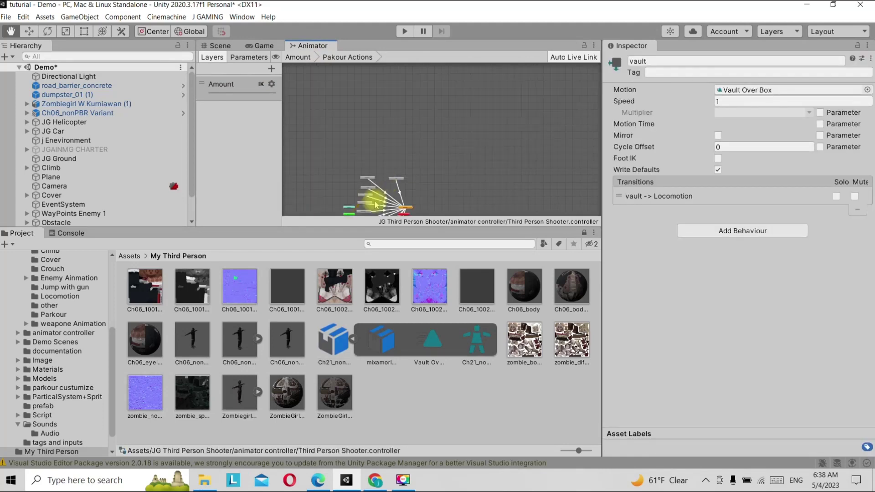
{"action": "key", "text": "Delete"}
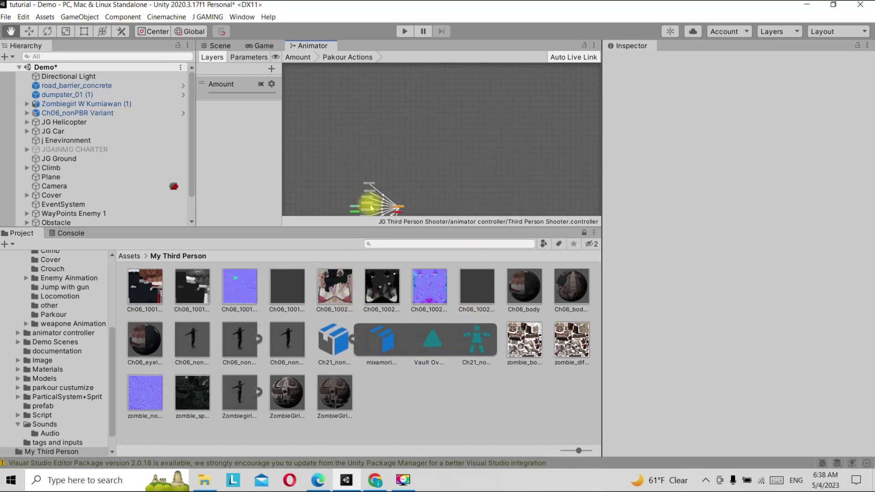
{"action": "scroll", "coordinate": [408, 206], "scroll_direction": "up", "scroll_amount": 2}
{"action": "scroll", "coordinate": [408, 205], "scroll_direction": "up", "scroll_amount": 3}
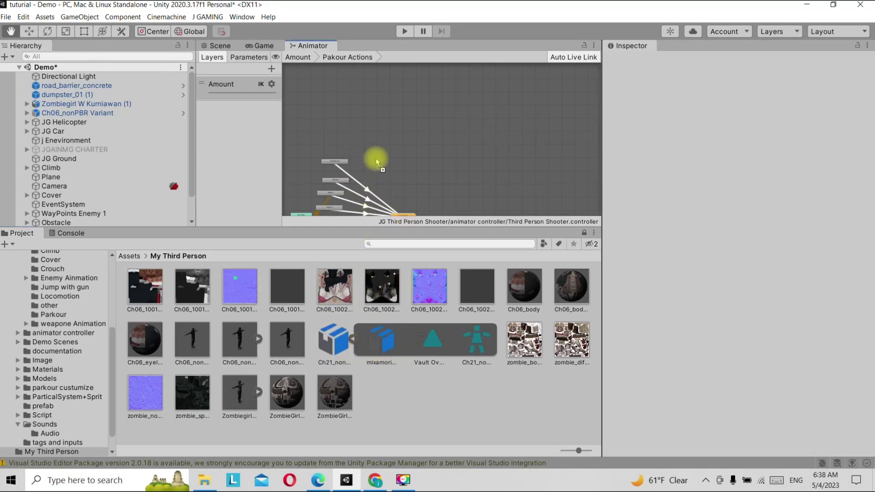
- Add the Vault Over Box clip as a new state with a transition to Locomotion
{"action": "left_click_drag", "start_coordinate": [336, 336], "coordinate": [389, 156]}
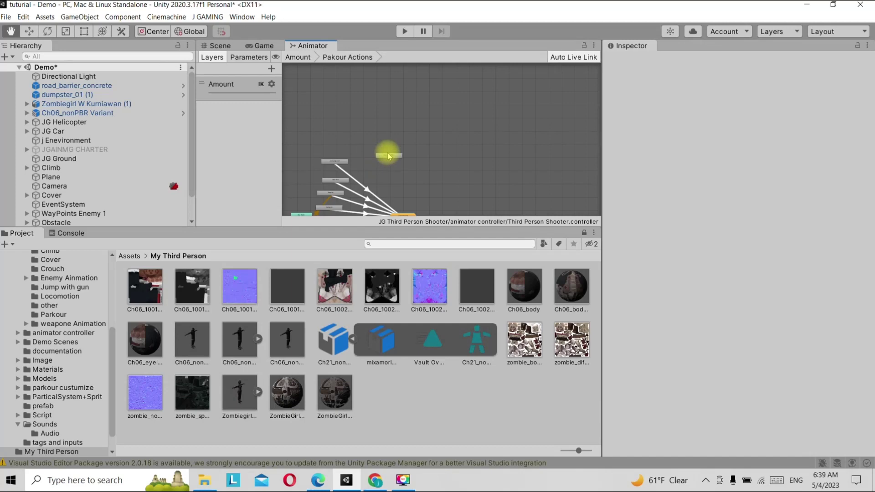
{"action": "left_click", "coordinate": [388, 156]}
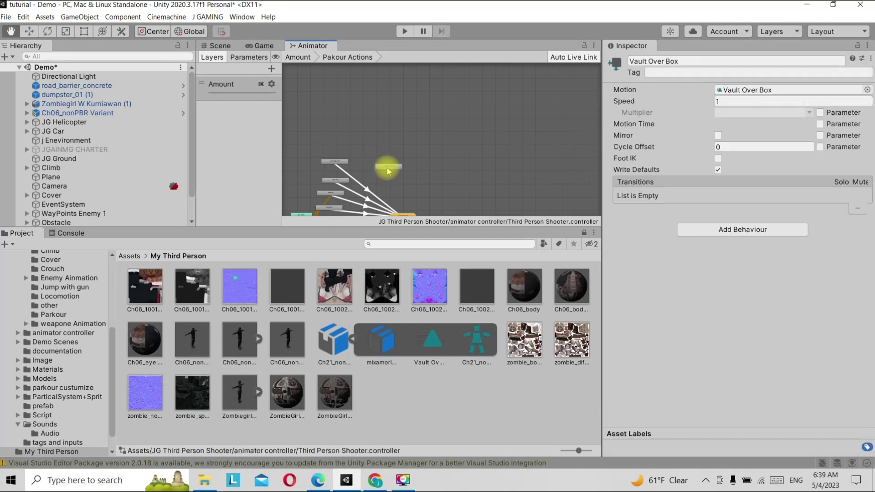
{"action": "left_click_drag", "start_coordinate": [388, 160], "coordinate": [391, 206]}
{"action": "scroll", "coordinate": [391, 206], "scroll_direction": "up", "scroll_amount": 3}
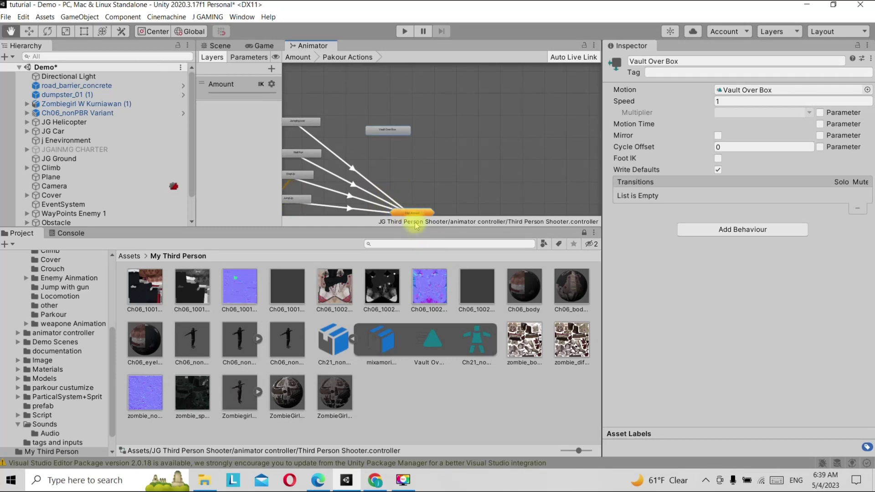
{"action": "right_click", "coordinate": [387, 130]}
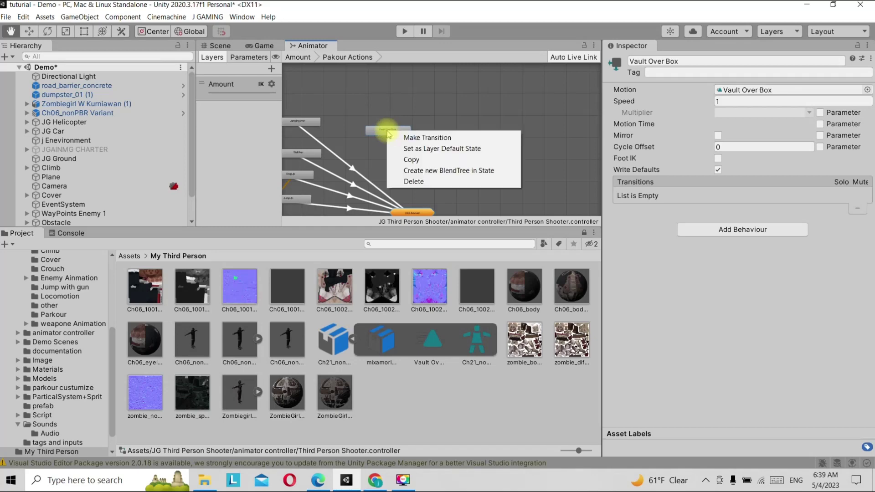
{"action": "left_click", "coordinate": [397, 138]}
{"action": "left_click", "coordinate": [410, 212]}
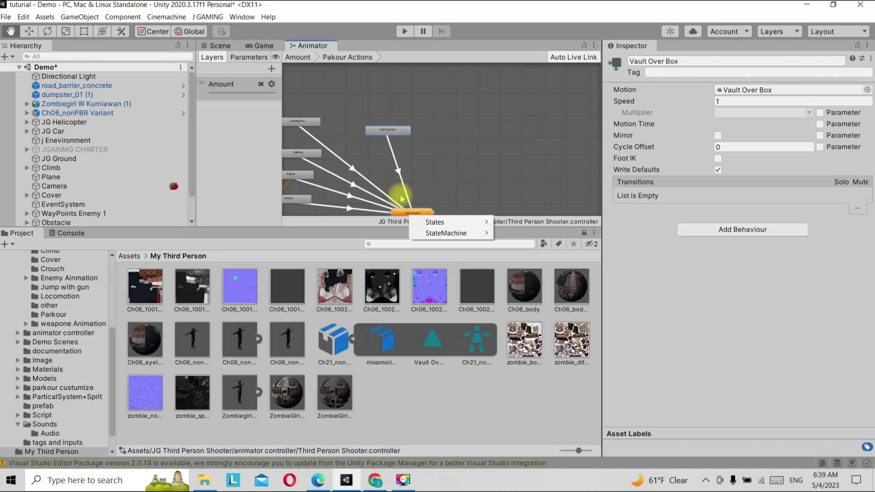
{"action": "mouse_move", "coordinate": [433, 227]}
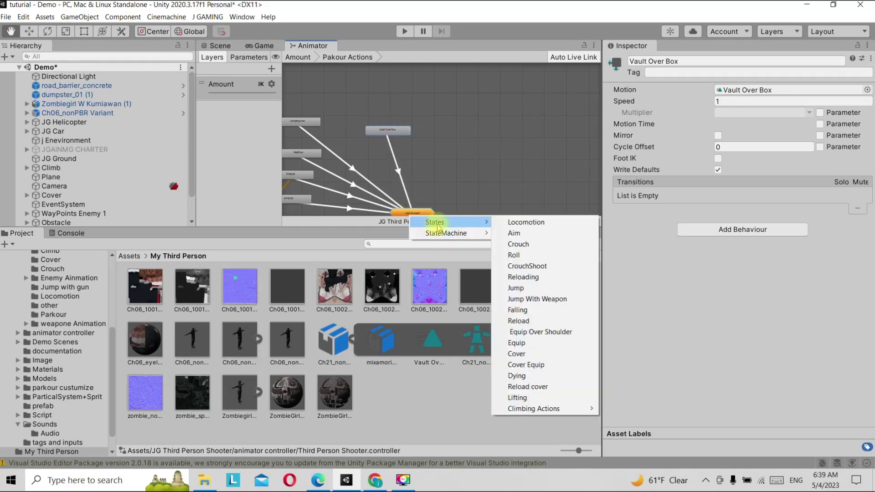
{"action": "left_click", "coordinate": [525, 223]}
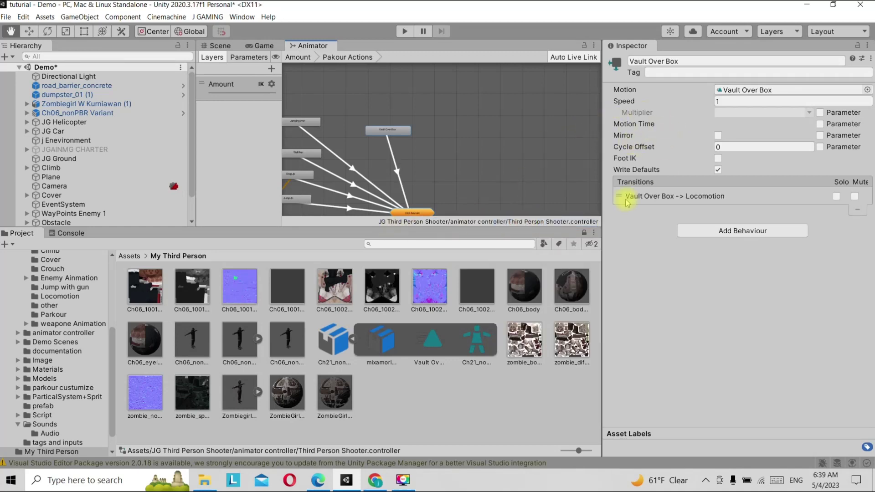
- Rename the Vault Over Box state to vault
{"action": "left_click", "coordinate": [696, 61]}
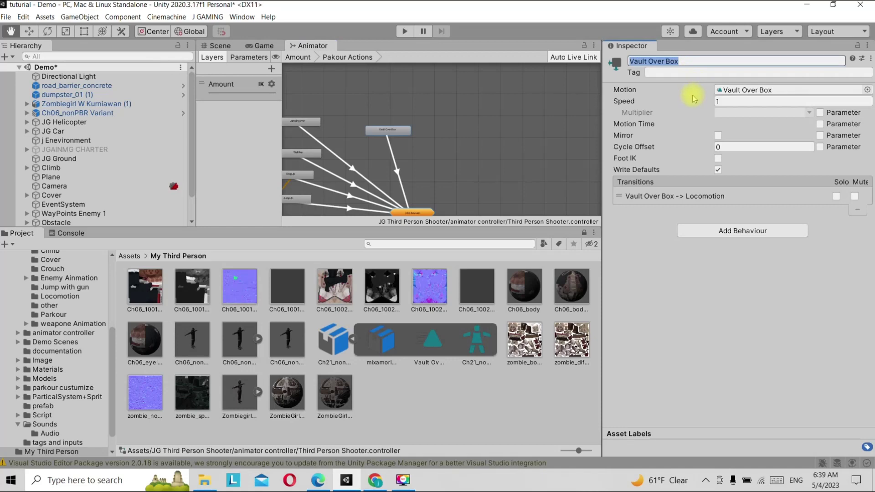
{"action": "type", "text": "vult"}
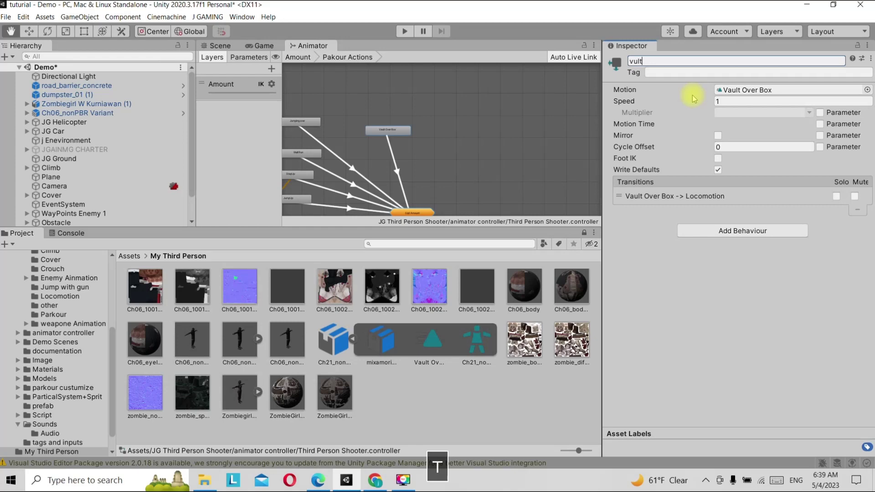
{"action": "key", "text": "Insert"}
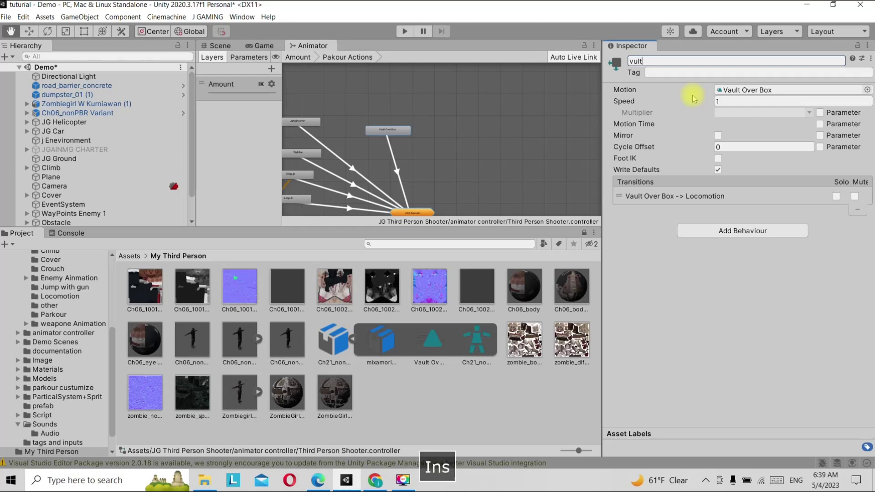
{"action": "key", "text": "BackSpace"}
{"action": "key", "text": "BackSpace"}
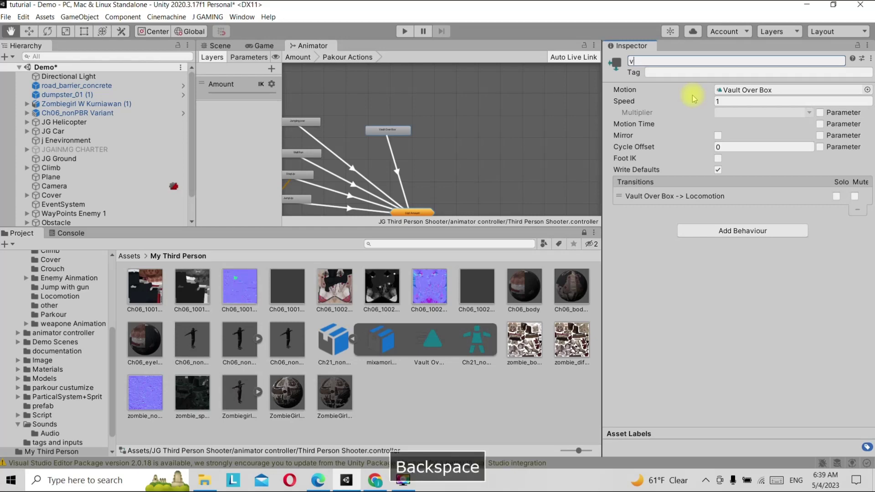
{"action": "type", "text": "ault"}
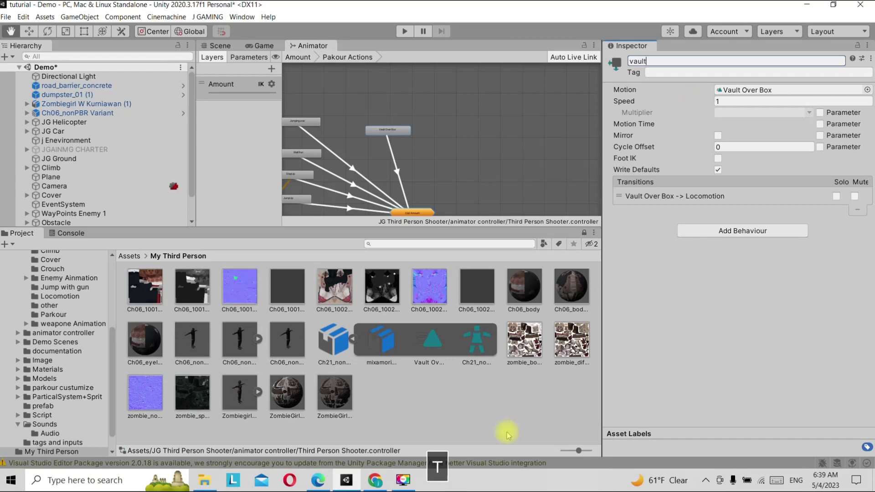
{"action": "left_click", "coordinate": [460, 405]}
{"action": "scroll", "coordinate": [14, 392], "scroll_direction": "up", "scroll_amount": 5}
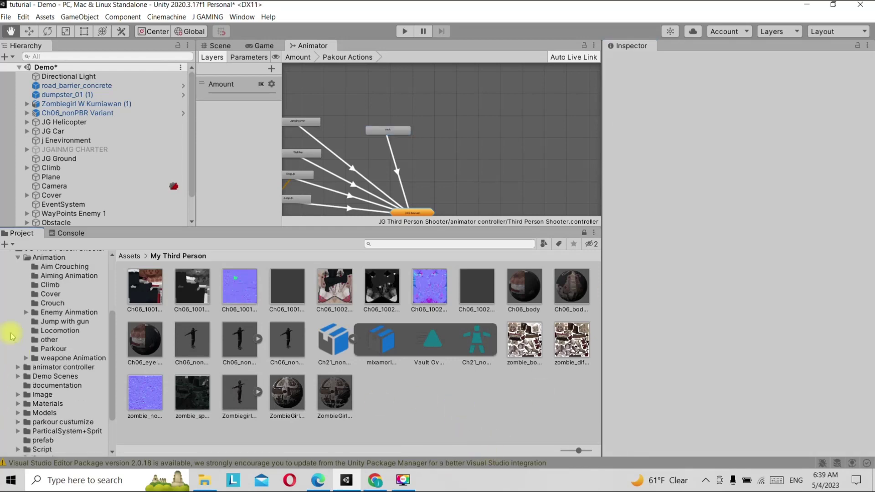
- Set the vault asset's Anim Name to vault and its Obs Tag to Vault Over
{"action": "left_click", "coordinate": [51, 296]}
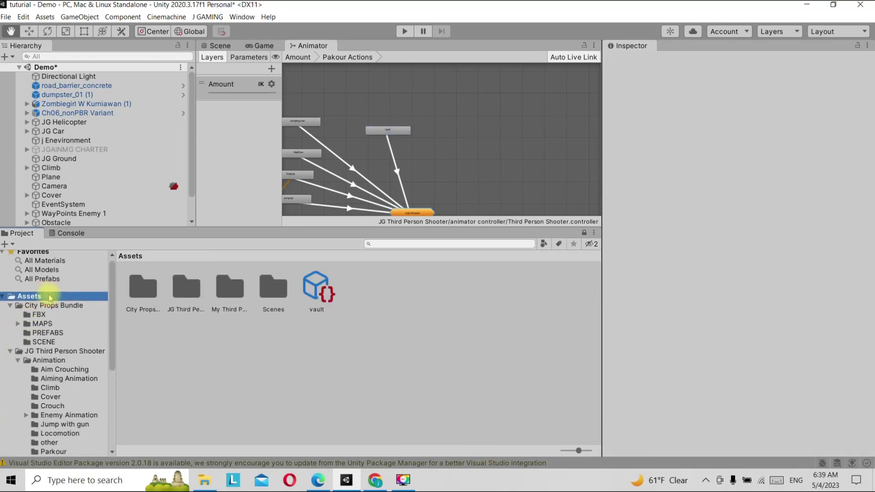
{"action": "left_click", "coordinate": [318, 292]}
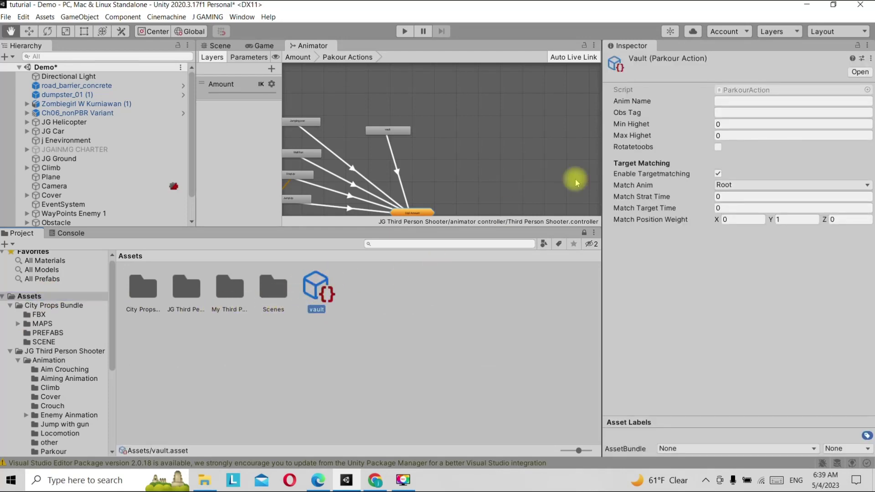
{"action": "left_click", "coordinate": [718, 99]}
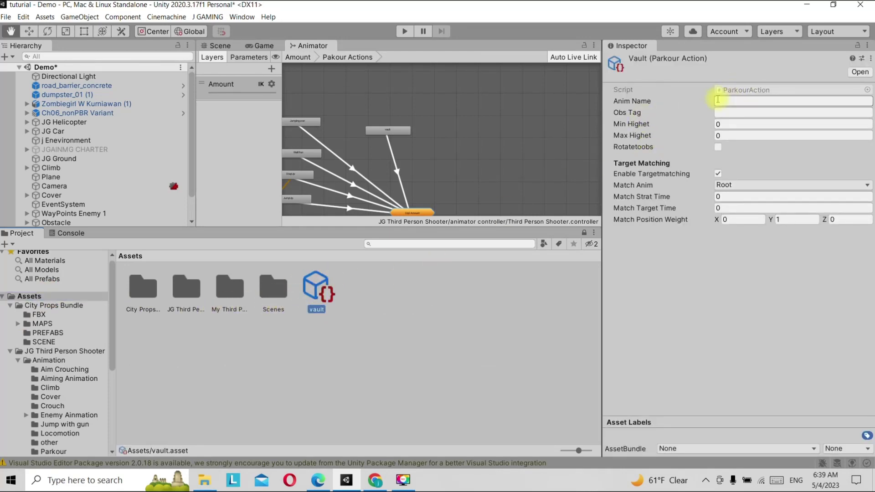
{"action": "left_click", "coordinate": [718, 99]}
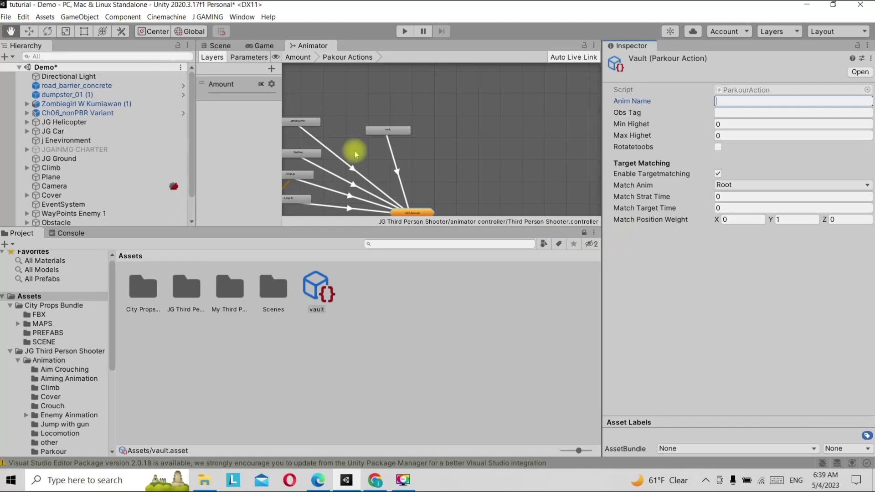
{"action": "scroll", "coordinate": [365, 156], "scroll_direction": "up", "scroll_amount": 2}
{"action": "scroll", "coordinate": [364, 156], "scroll_direction": "up", "scroll_amount": 2}
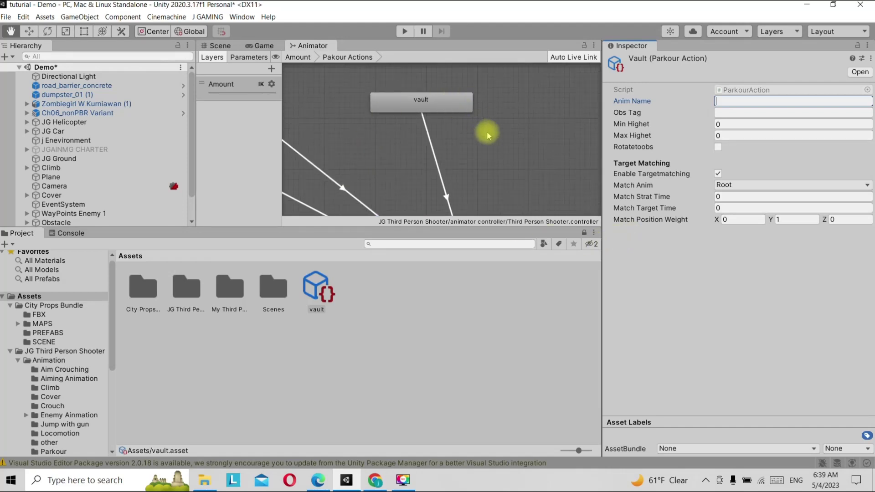
{"action": "type", "text": "vau"}
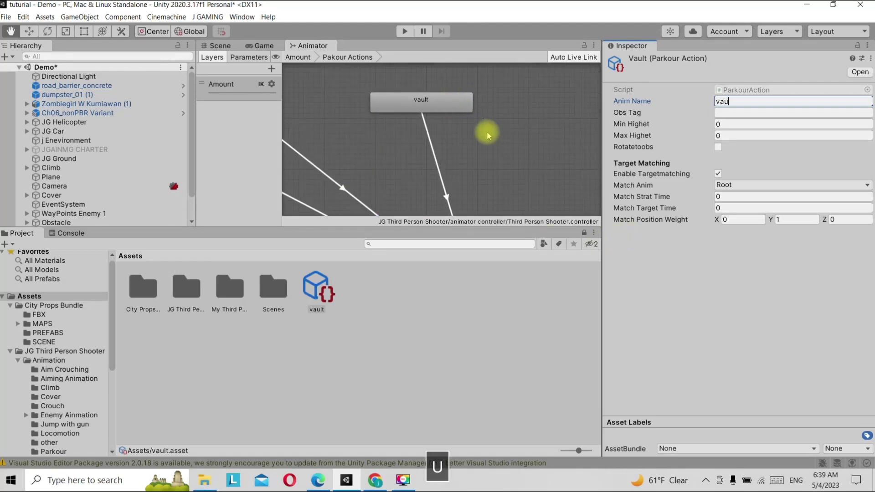
{"action": "type", "text": "lt"}
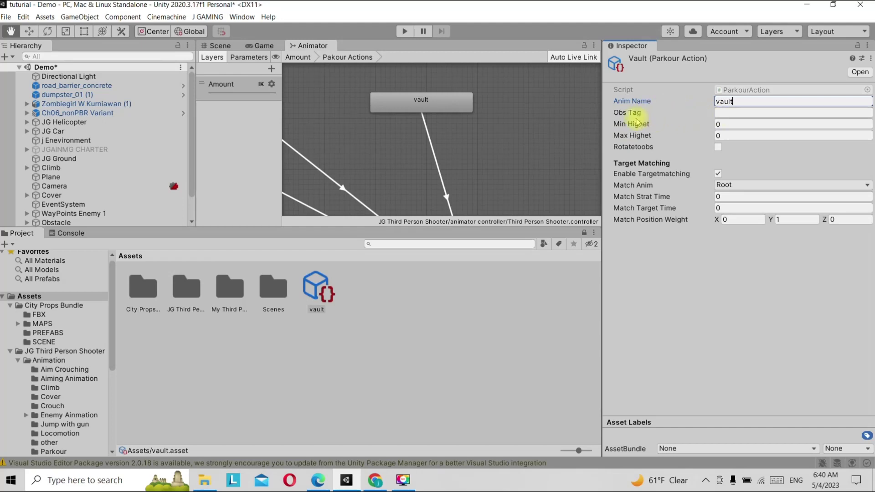
{"action": "left_click", "coordinate": [731, 112]}
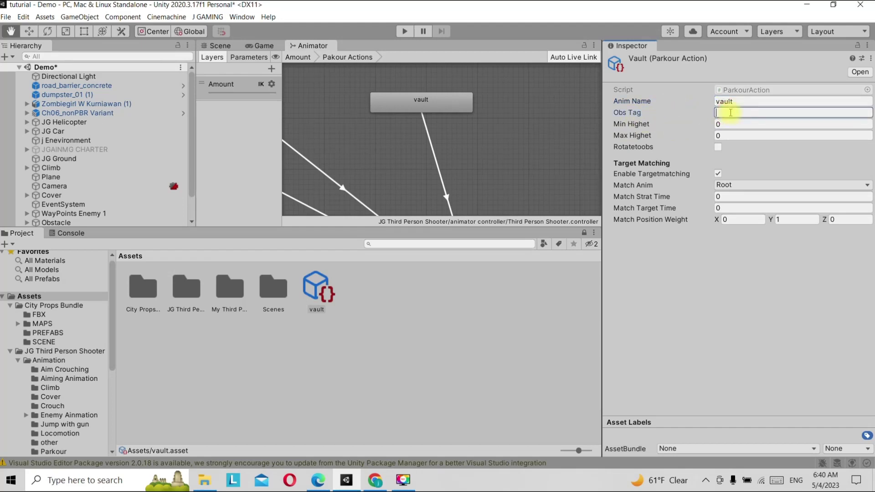
{"action": "type", "text": "Va"}
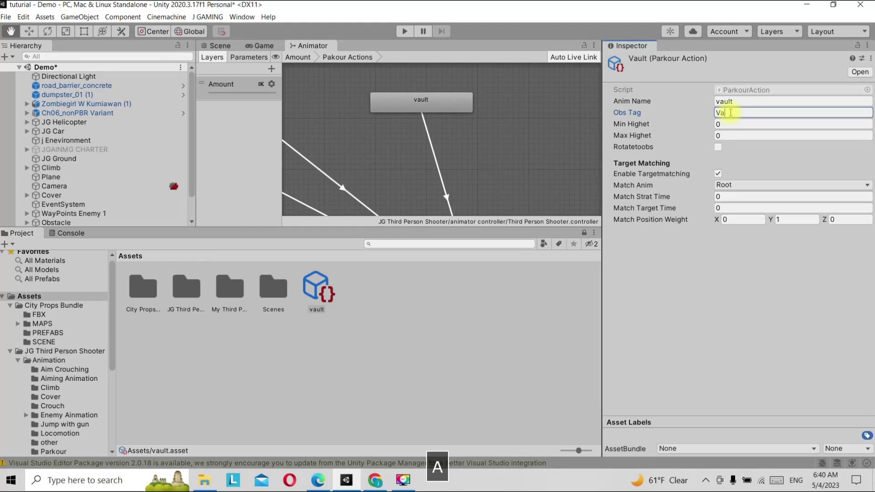
{"action": "type", "text": "ult "}
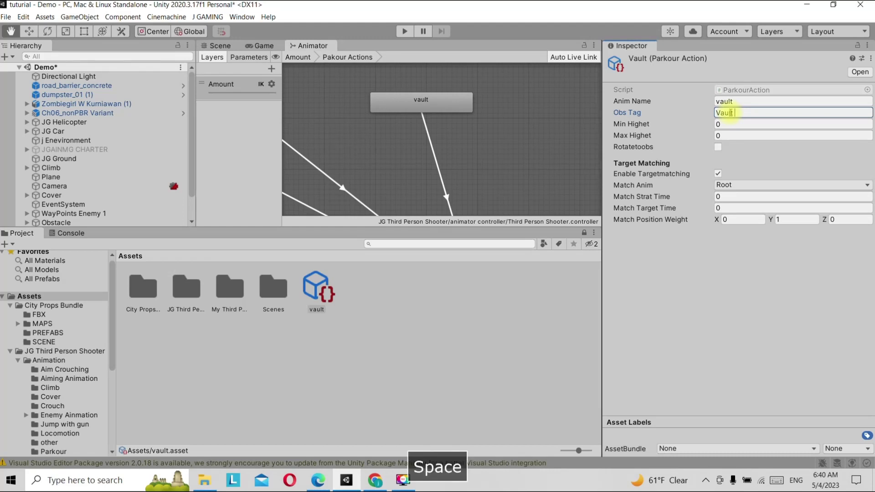
{"action": "type", "text": "Ov"}
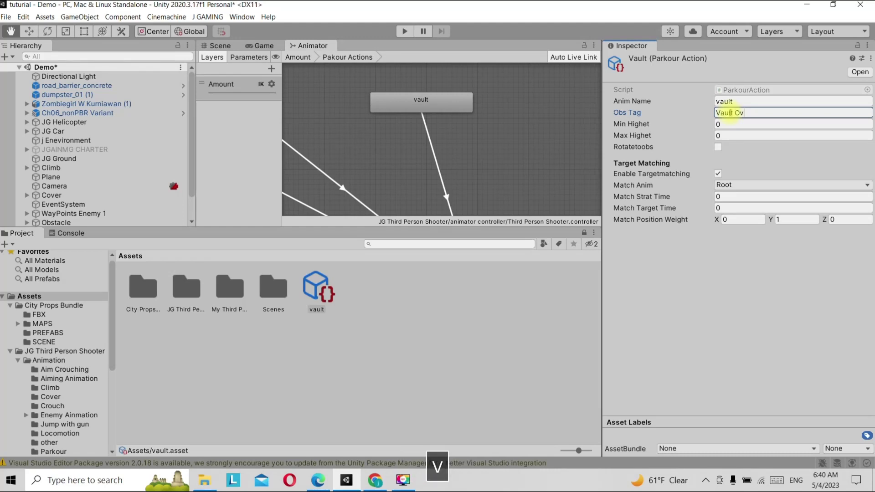
{"action": "type", "text": "er"}
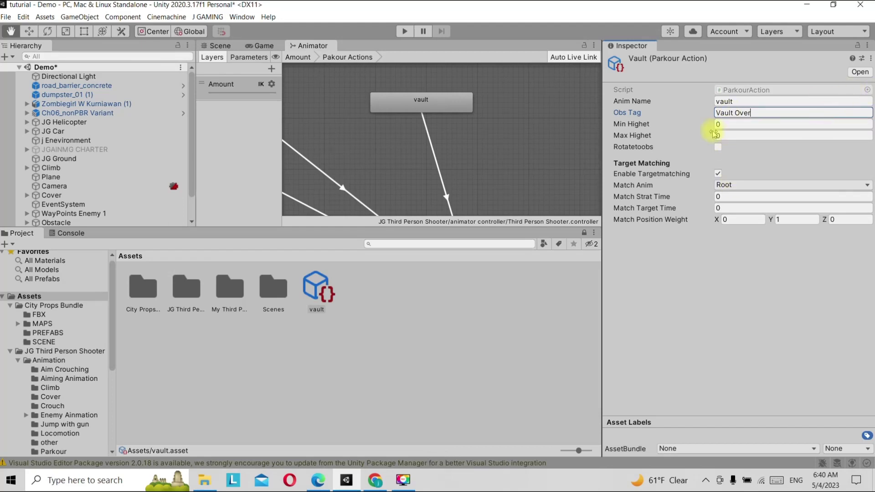
- Set Min Highet to 1 and Max Highet to 2.3, and enable Rotatetoobs
{"action": "left_click", "coordinate": [726, 124]}
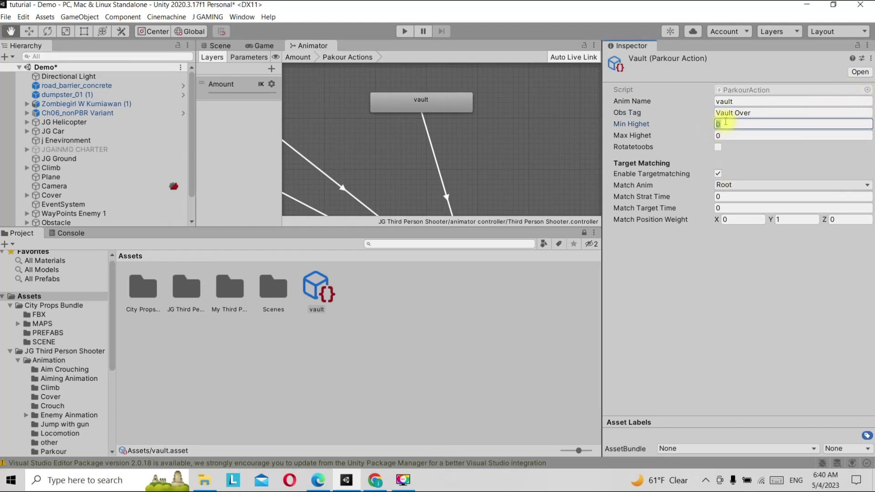
{"action": "type", "text": "1"}
{"action": "left_click", "coordinate": [725, 135]}
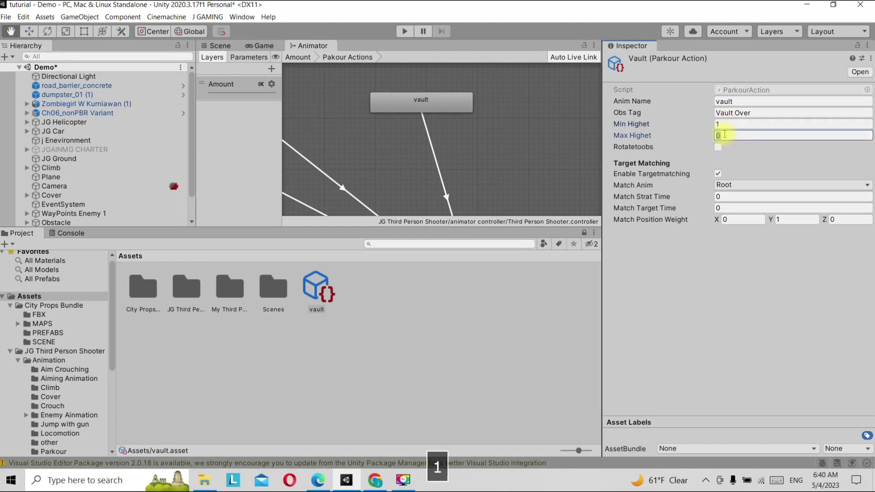
{"action": "type", "text": "3"}
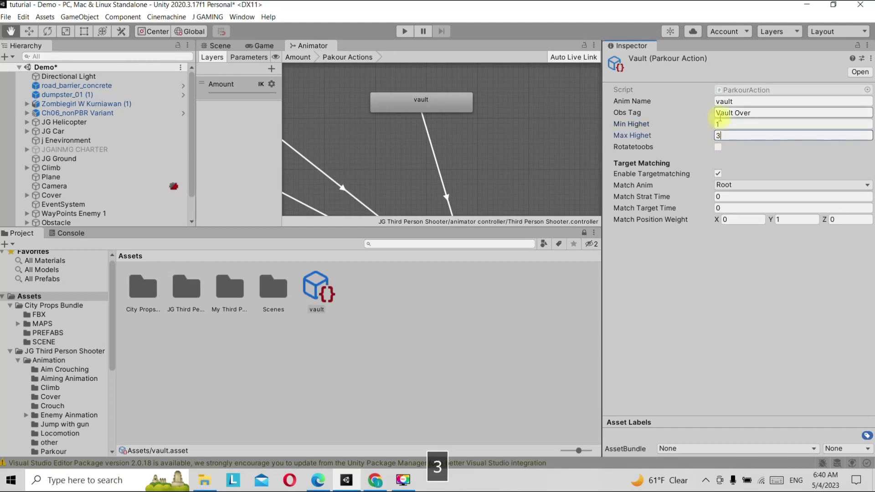
{"action": "key", "text": "BackSpace"}
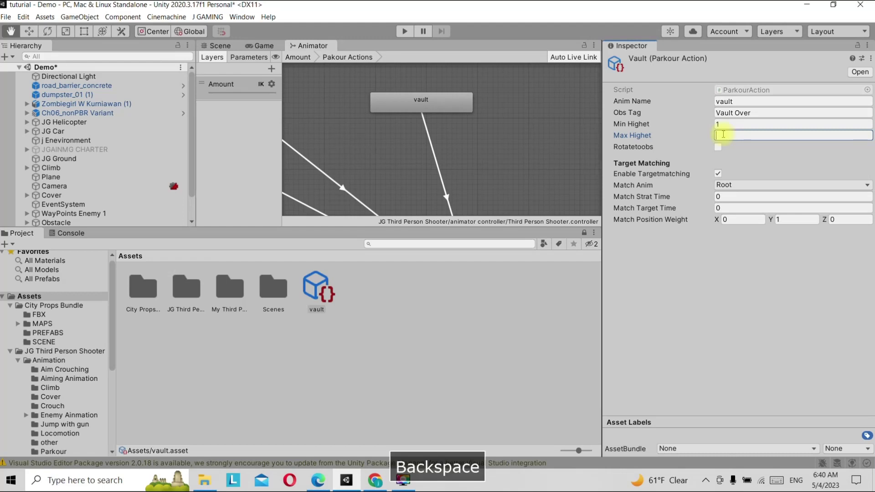
{"action": "type", "text": "2.3"}
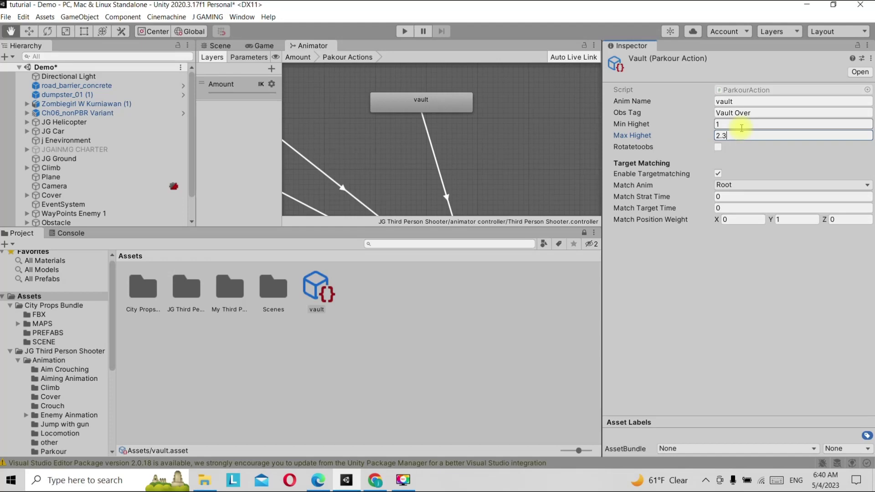
{"action": "left_click", "coordinate": [717, 147]}
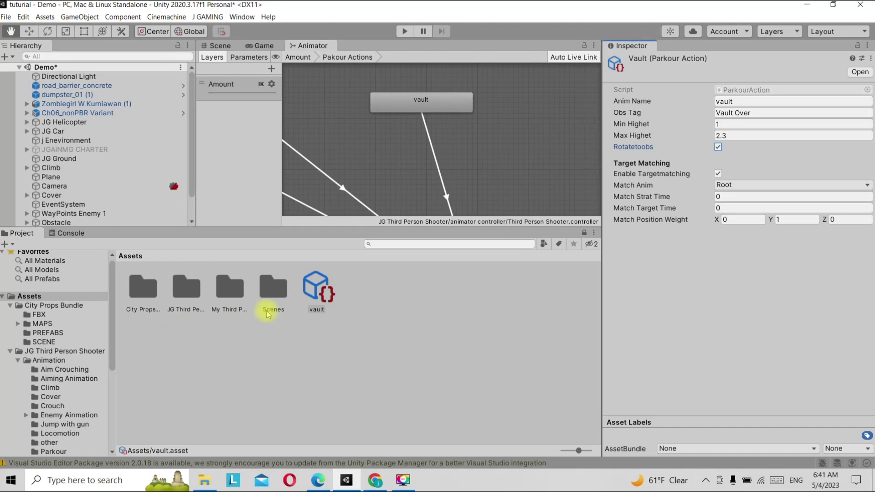
{"action": "left_click", "coordinate": [435, 101]}
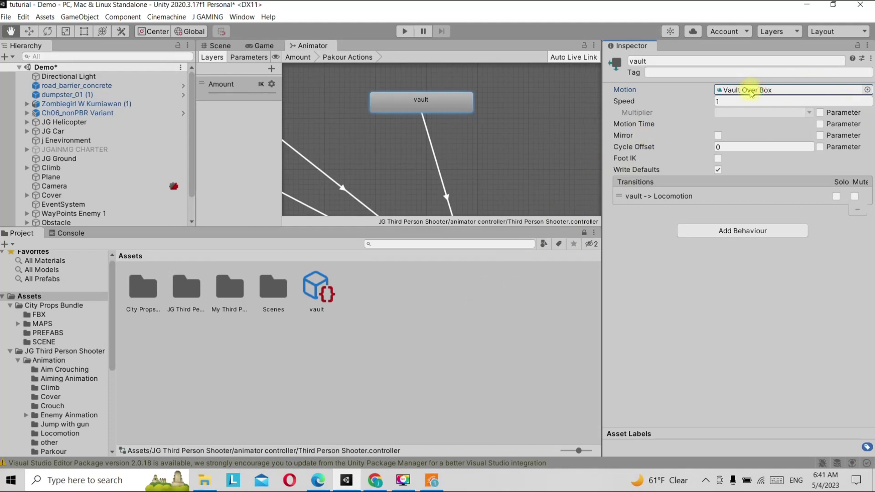
- Select the Vault Over Box clip in My Third Person and enlarge its animation preview
{"action": "double_click", "coordinate": [228, 291]}
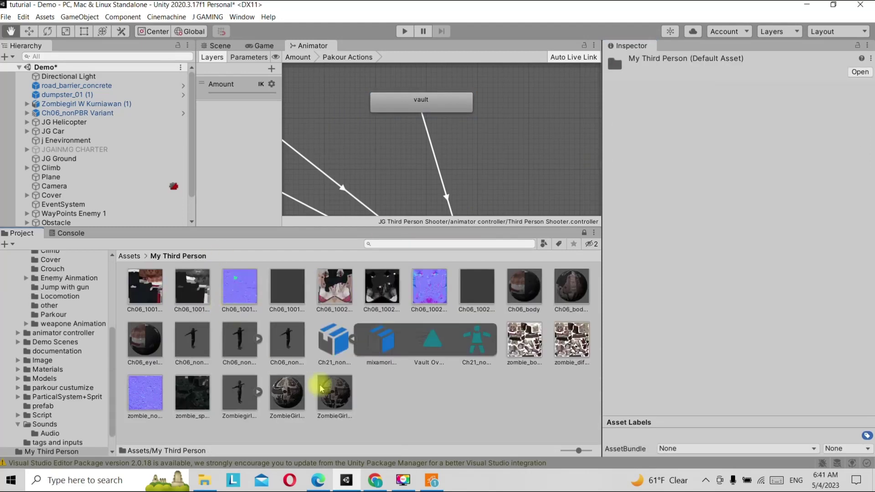
{"action": "left_click", "coordinate": [430, 340]}
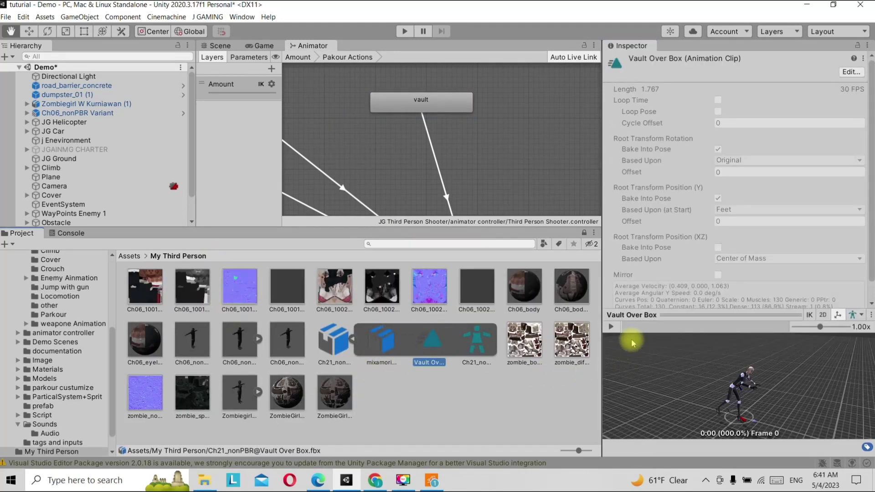
{"action": "left_click", "coordinate": [677, 315]}
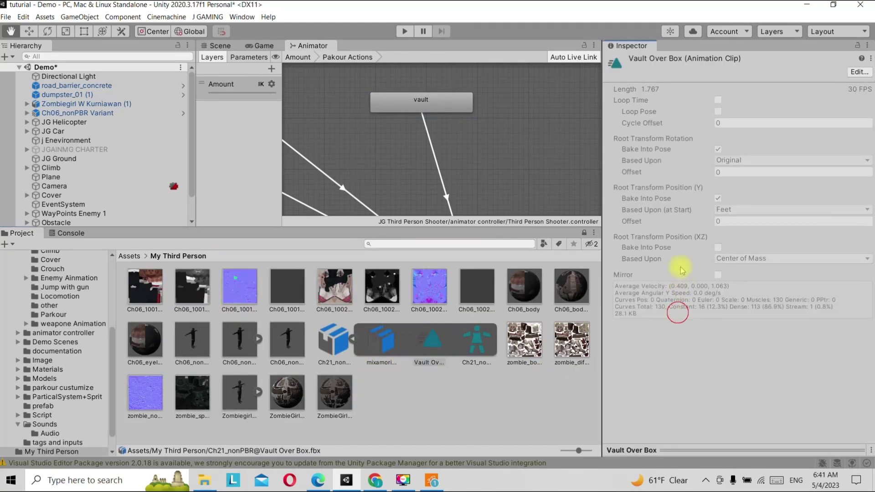
{"action": "left_click", "coordinate": [655, 449]}
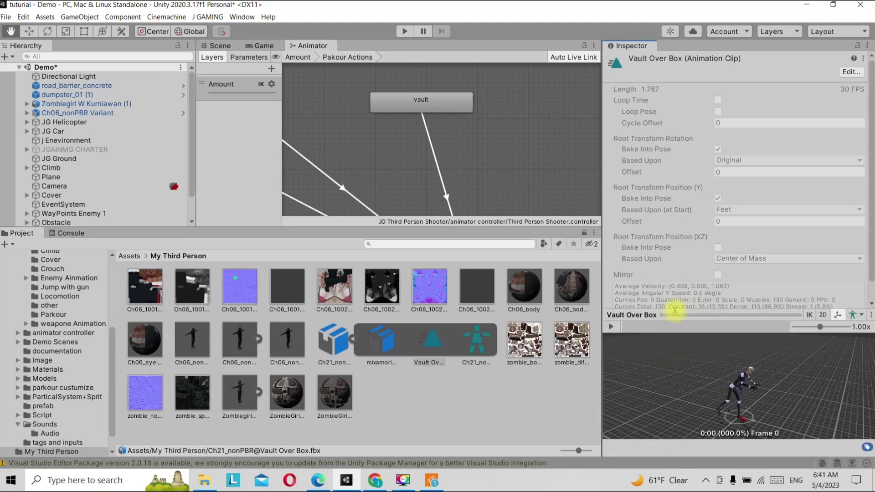
{"action": "left_click_drag", "start_coordinate": [675, 311], "coordinate": [657, 199]}
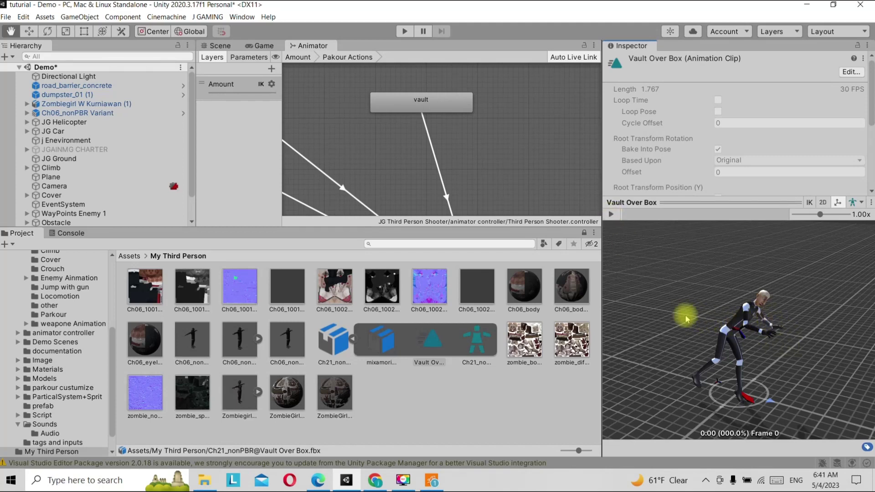
- Play the vault preview and scrub through its early frames, from frame 0 to 14
{"action": "left_click", "coordinate": [611, 215]}
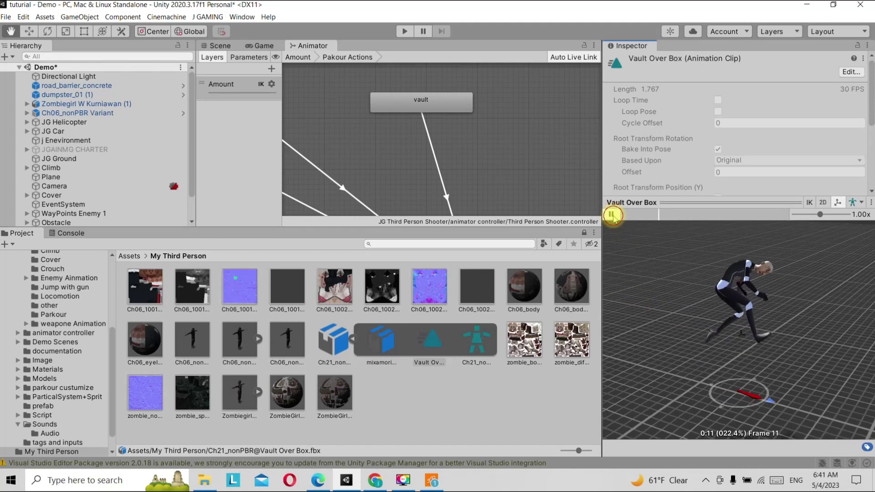
{"action": "left_click", "coordinate": [611, 215]}
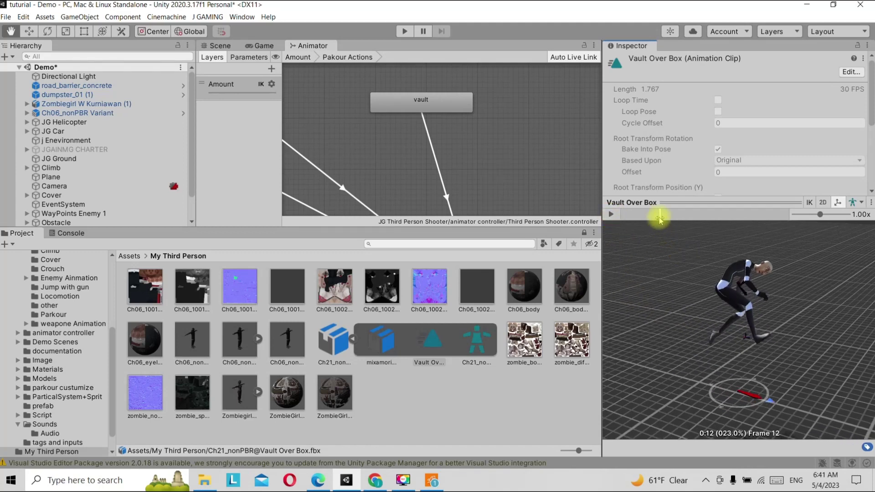
{"action": "left_click_drag", "start_coordinate": [660, 218], "coordinate": [631, 217]}
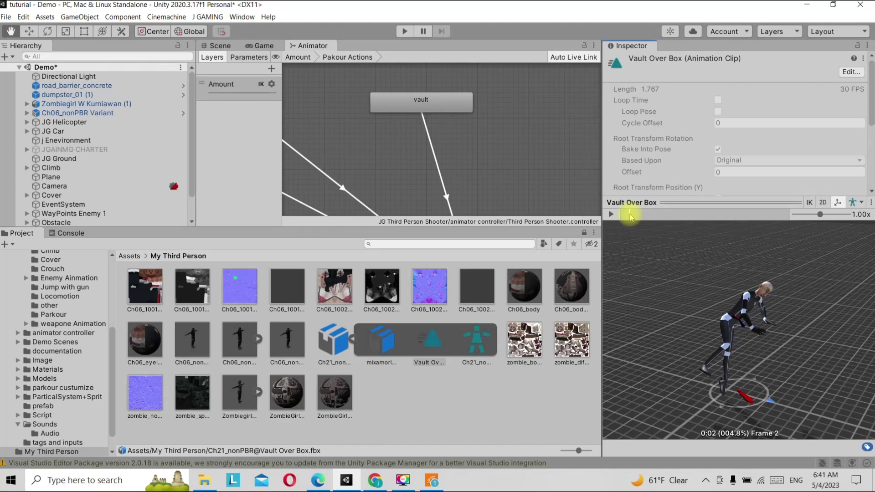
{"action": "left_click_drag", "start_coordinate": [630, 217], "coordinate": [629, 218]}
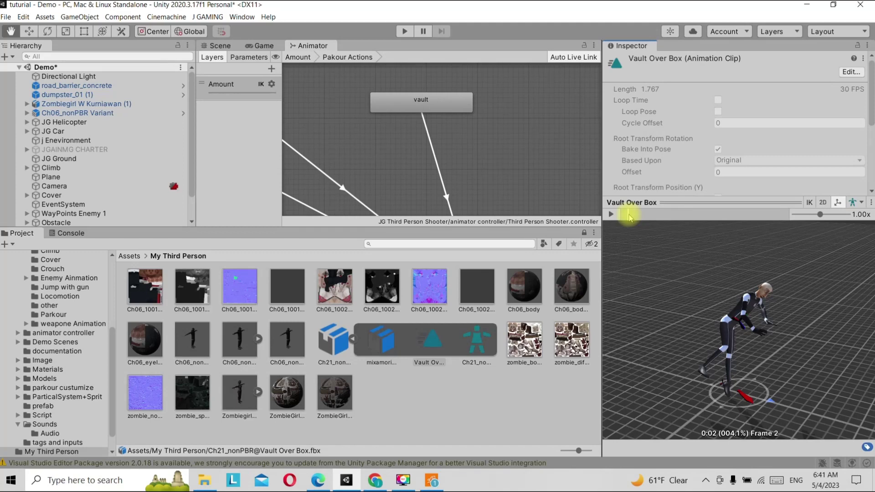
{"action": "mouse_move", "coordinate": [629, 216]}
{"action": "left_mouse_down"}
{"action": "mouse_move", "coordinate": [670, 248]}
{"action": "mouse_move", "coordinate": [631, 224]}
{"action": "mouse_move", "coordinate": [640, 226]}
{"action": "left_mouse_up"}
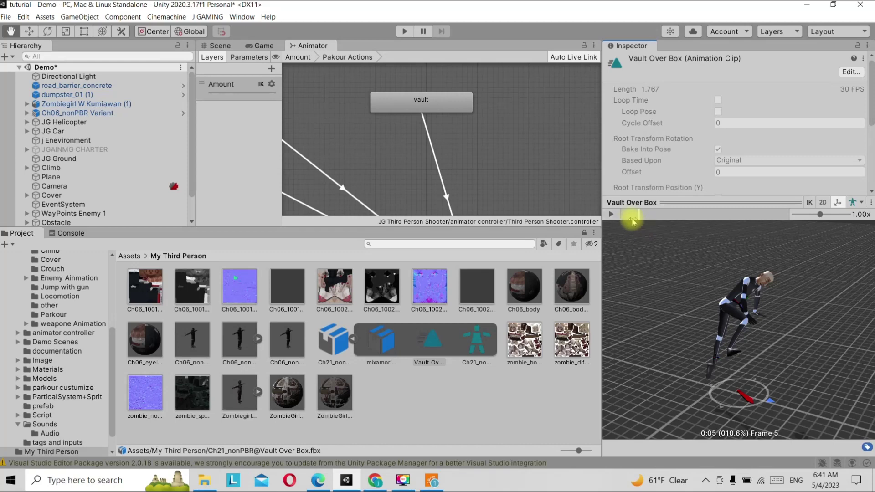
{"action": "left_click_drag", "start_coordinate": [639, 217], "coordinate": [658, 232]}
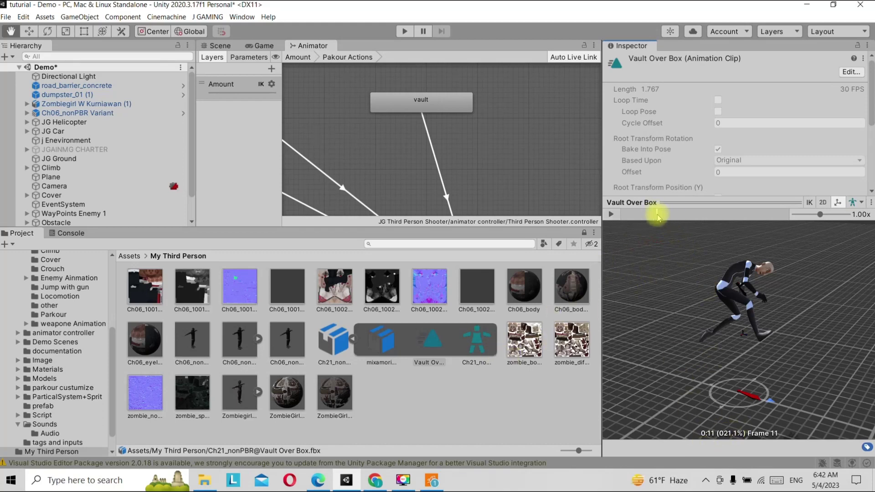
{"action": "mouse_move", "coordinate": [658, 218]}
{"action": "left_mouse_down"}
{"action": "mouse_move", "coordinate": [617, 213]}
{"action": "mouse_move", "coordinate": [629, 208]}
{"action": "mouse_move", "coordinate": [661, 225]}
{"action": "mouse_move", "coordinate": [692, 195]}
{"action": "left_mouse_up"}
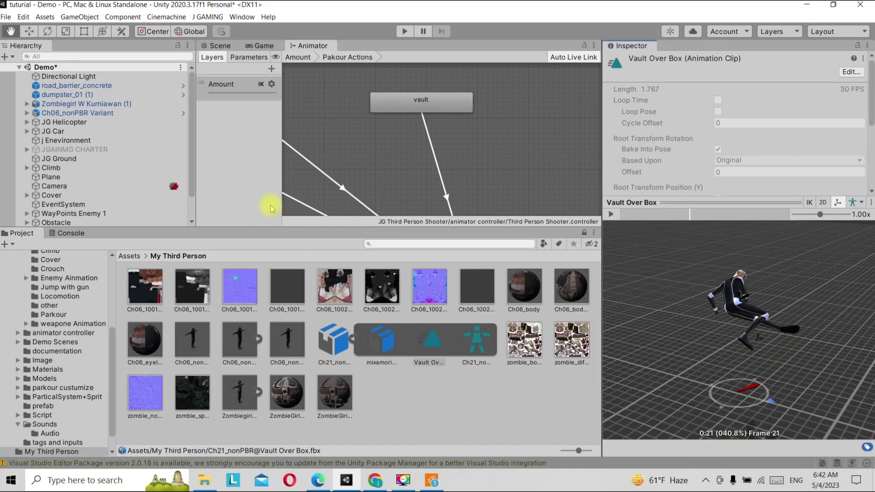
{"action": "scroll", "coordinate": [32, 319], "scroll_direction": "up", "scroll_amount": 3}
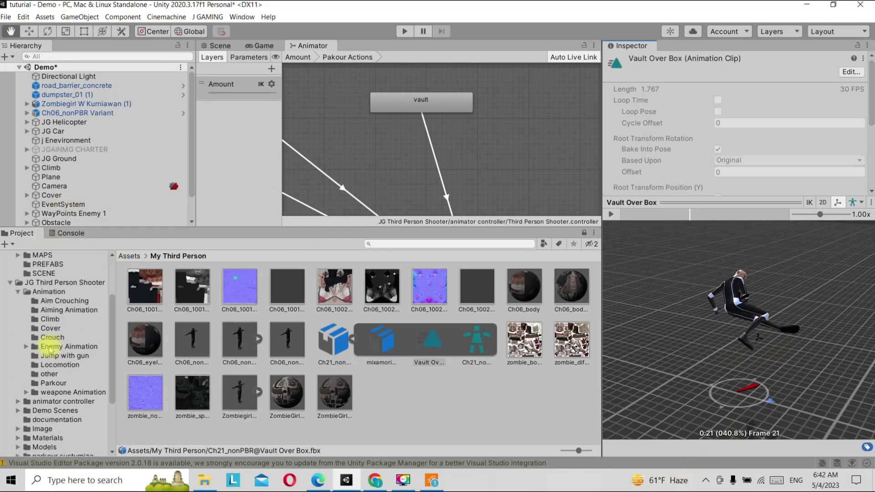
{"action": "scroll", "coordinate": [27, 315], "scroll_direction": "up", "scroll_amount": 3}
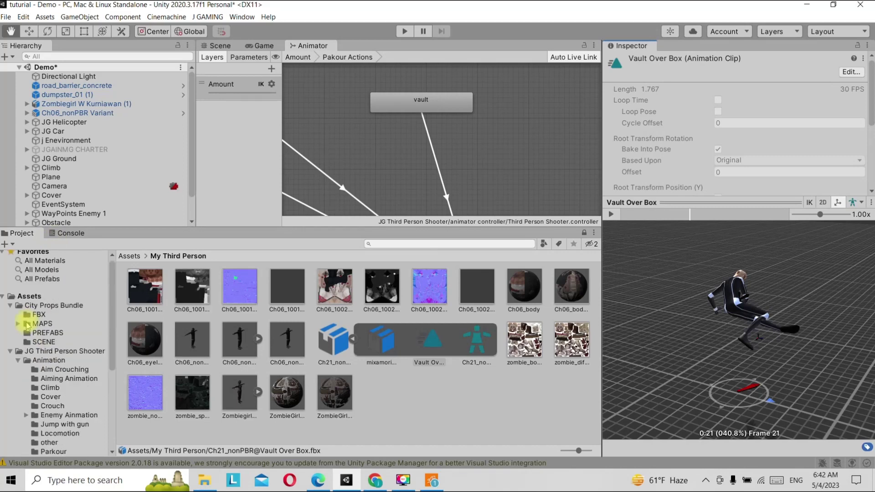
- Set the vault action's Match Strat Time to 0.04 and Match Target Time to 0.41
{"action": "left_click", "coordinate": [28, 296]}
{"action": "left_click", "coordinate": [326, 285]}
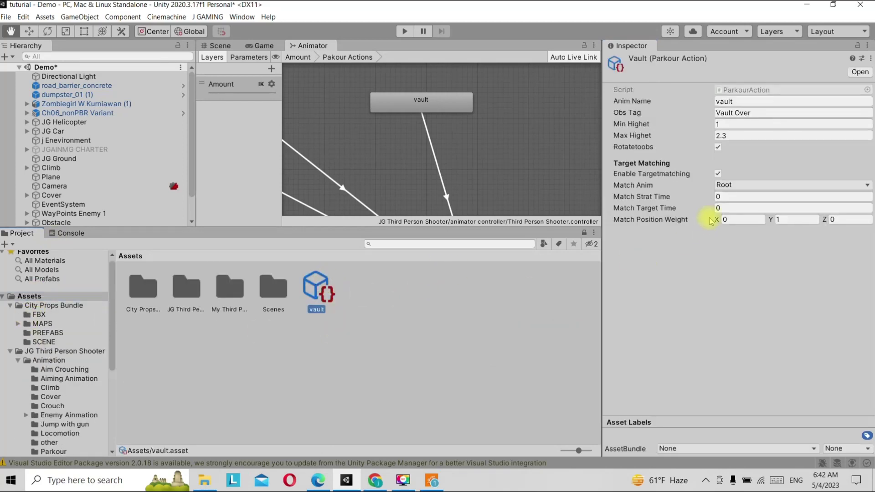
{"action": "left_click", "coordinate": [739, 196]}
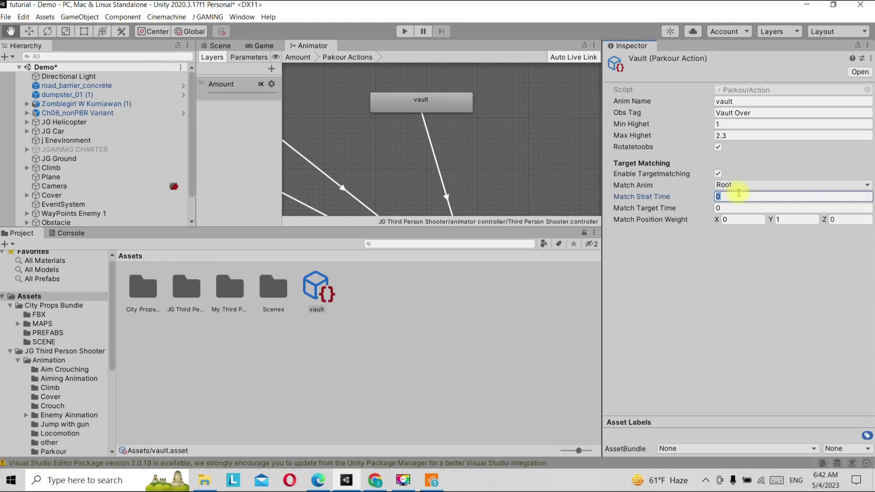
{"action": "type", "text": "0"}
{"action": "type", "text": "."}
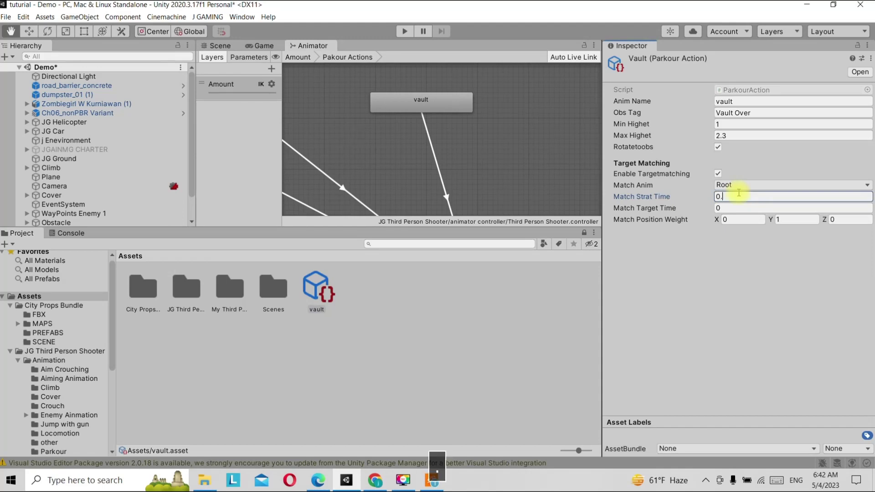
{"action": "type", "text": "04"}
{"action": "left_click", "coordinate": [745, 207]}
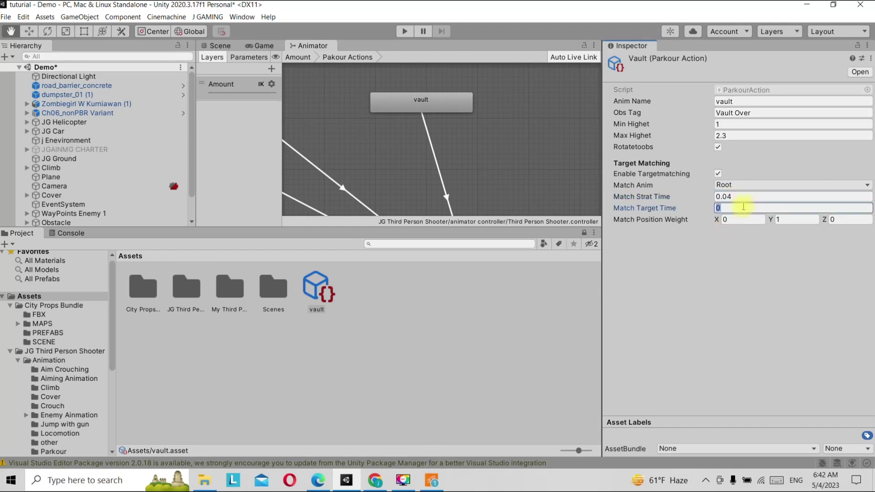
{"action": "type", "text": "0"}
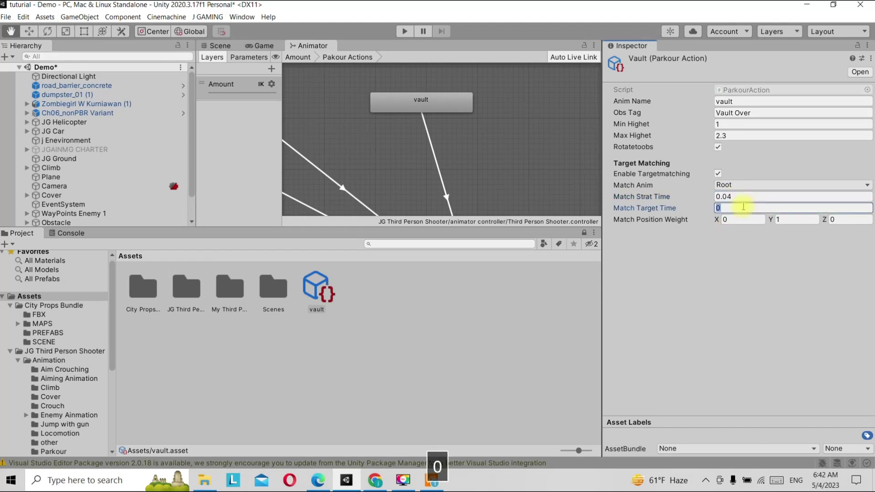
{"action": "type", "text": "."}
{"action": "type", "text": "41"}
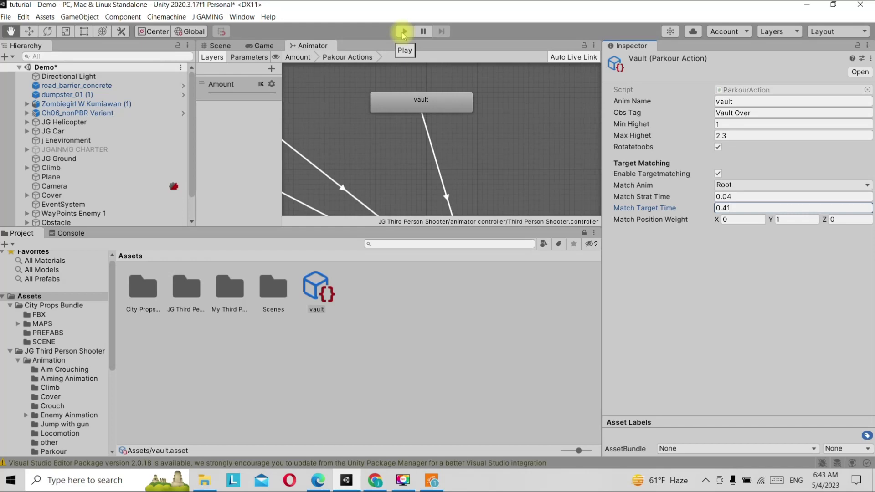
- Show the Scene view, check the Asset Store and Mixamo browser pages, then return to Unity
{"action": "left_click", "coordinate": [215, 46]}
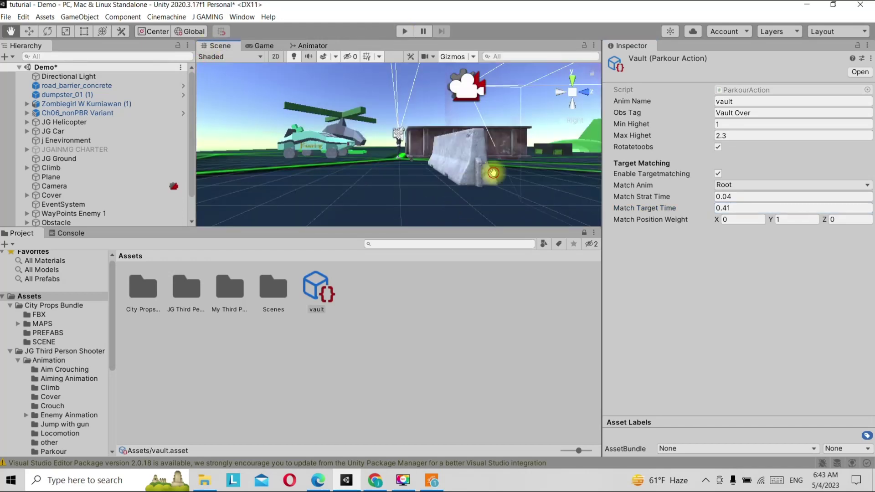
{"action": "left_click", "coordinate": [337, 312]}
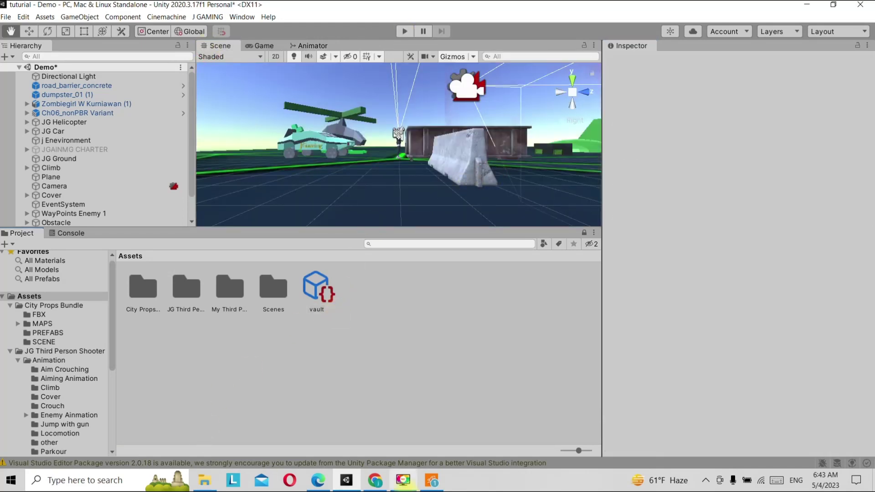
{"action": "left_click", "coordinate": [318, 480]}
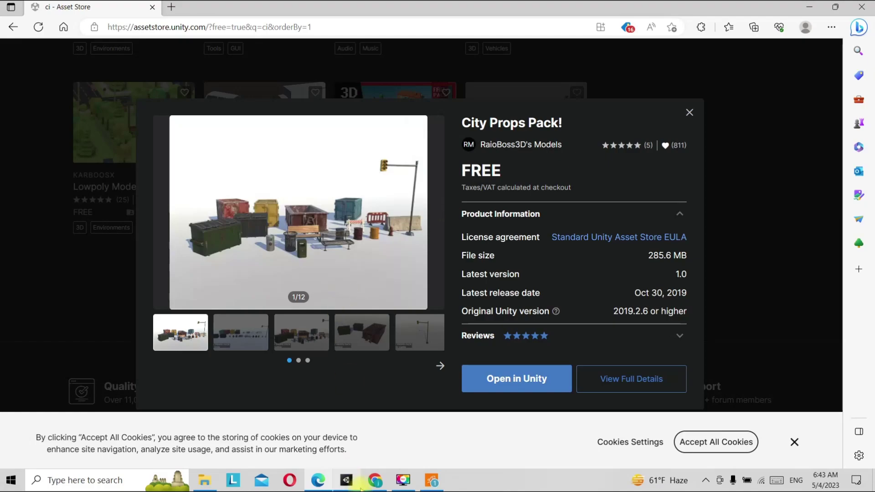
{"action": "left_click", "coordinate": [376, 481]}
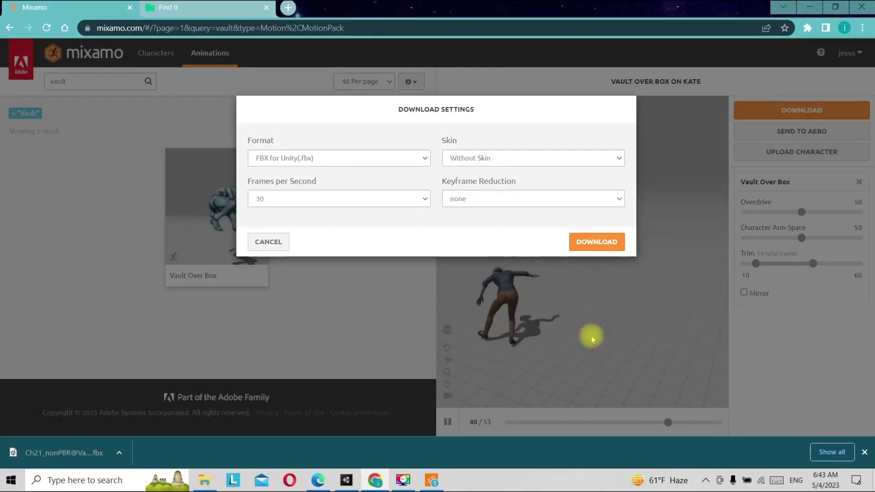
{"action": "left_click", "coordinate": [346, 480]}
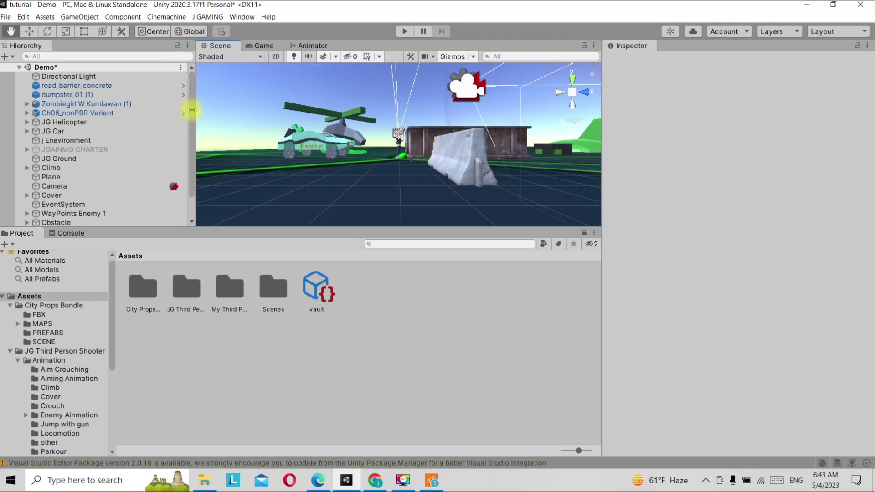
{"action": "left_click", "coordinate": [154, 87]}
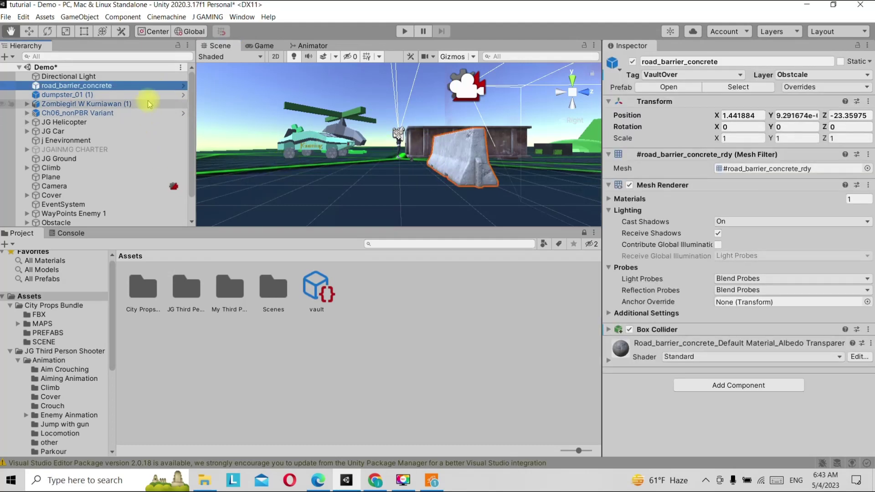
{"action": "left_click", "coordinate": [146, 94]}
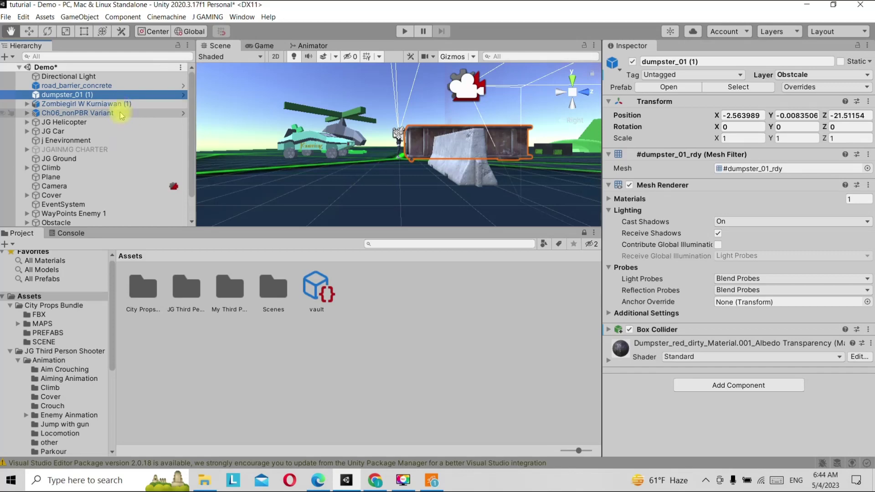
{"action": "left_click", "coordinate": [122, 86]}
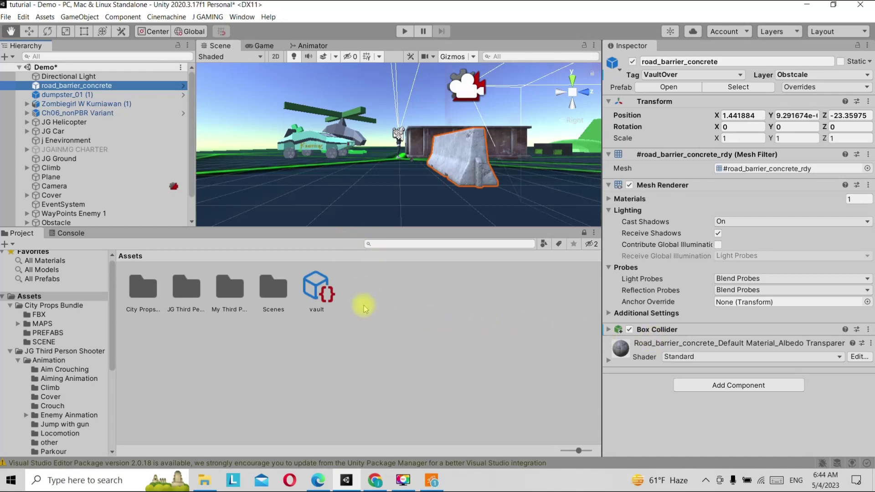
- Assign the vault asset to Element 2 of Ch06_nonPBR Variant's Parkouraction List
{"action": "left_click", "coordinate": [139, 112]}
{"action": "scroll", "coordinate": [645, 196], "scroll_direction": "down", "scroll_amount": 5}
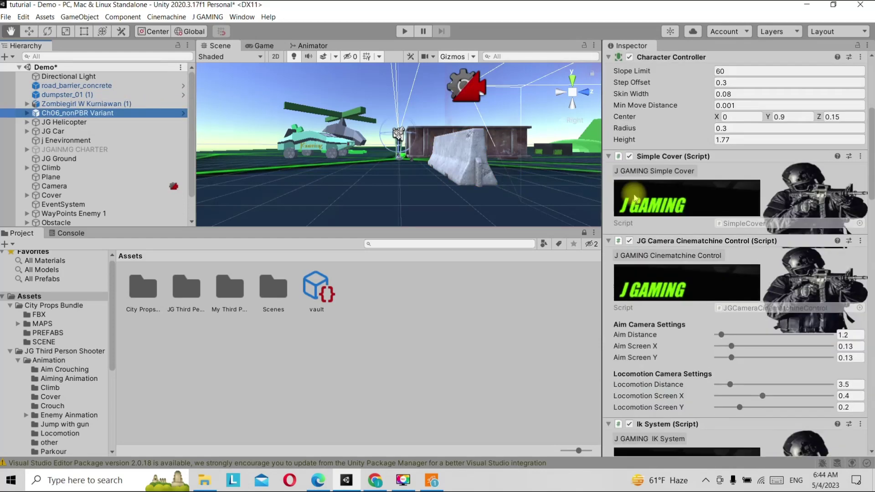
{"action": "scroll", "coordinate": [656, 242], "scroll_direction": "down", "scroll_amount": 10}
{"action": "scroll", "coordinate": [621, 238], "scroll_direction": "down", "scroll_amount": 10}
{"action": "scroll", "coordinate": [622, 265], "scroll_direction": "down", "scroll_amount": 2}
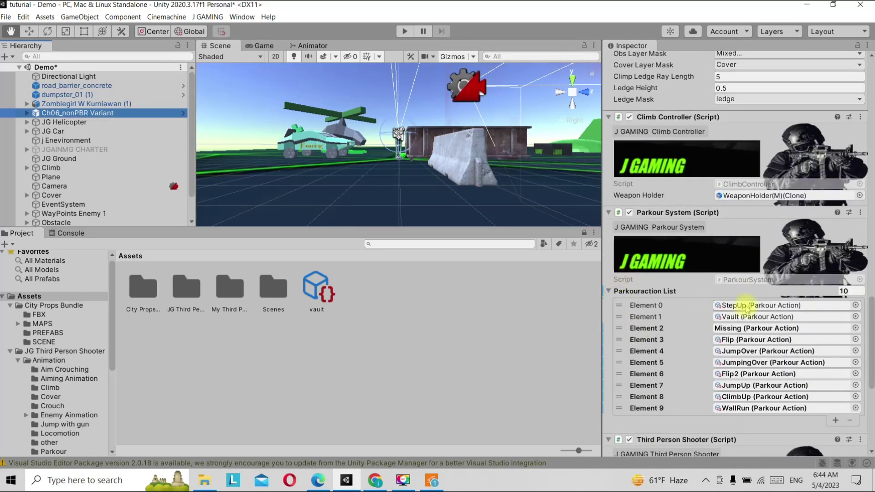
{"action": "left_click_drag", "start_coordinate": [318, 293], "coordinate": [665, 330]}
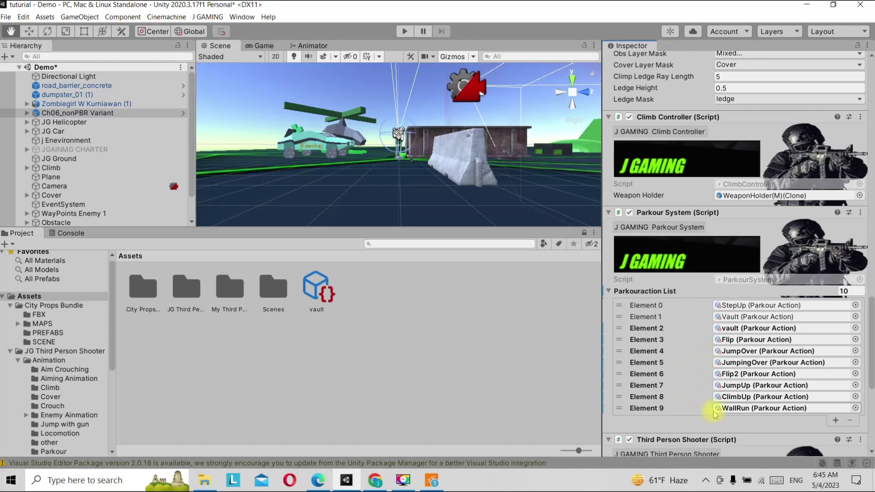
- Enter Play mode and shoot down the approaching zombie
{"action": "left_click", "coordinate": [403, 31]}
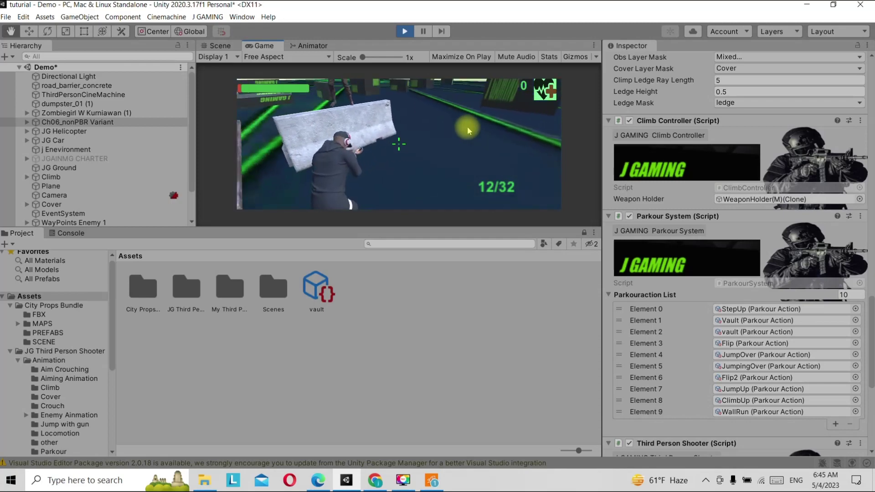
{"action": "left_click", "coordinate": [468, 131]}
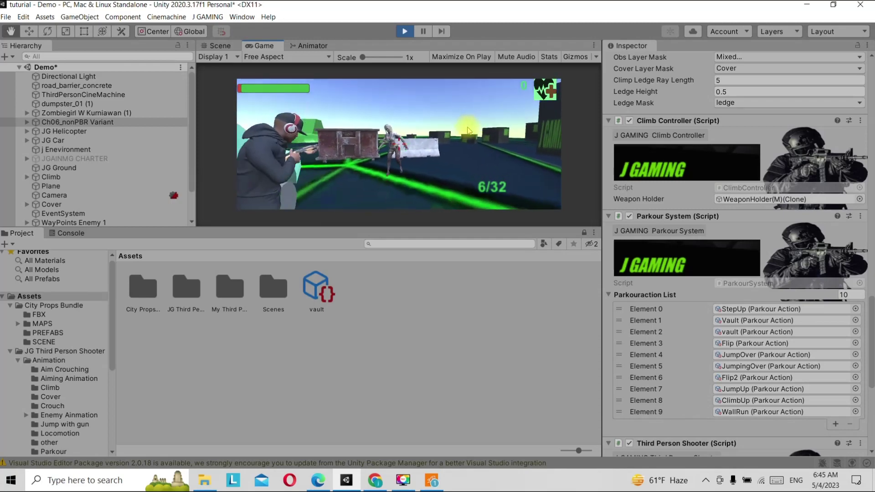
{"action": "left_click", "coordinate": [468, 131]}
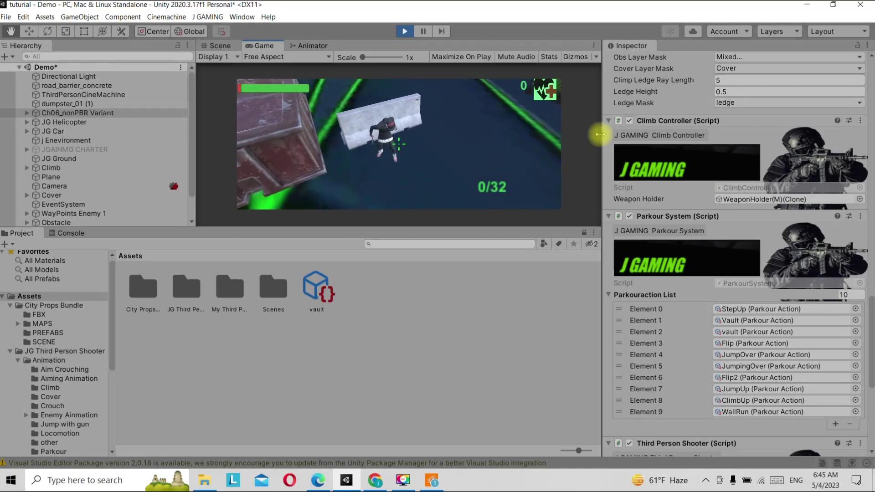
- Stop the running game and select the vault Parkour Action asset
{"action": "left_click", "coordinate": [405, 31]}
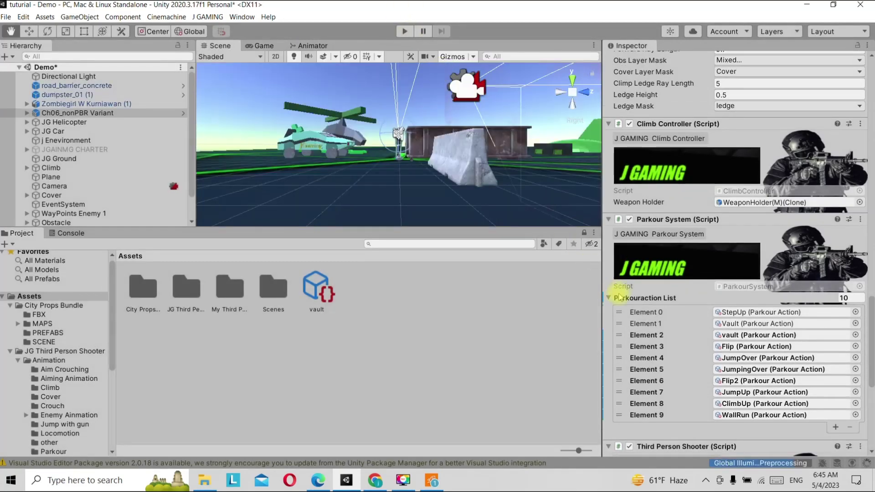
{"action": "left_click", "coordinate": [756, 336]}
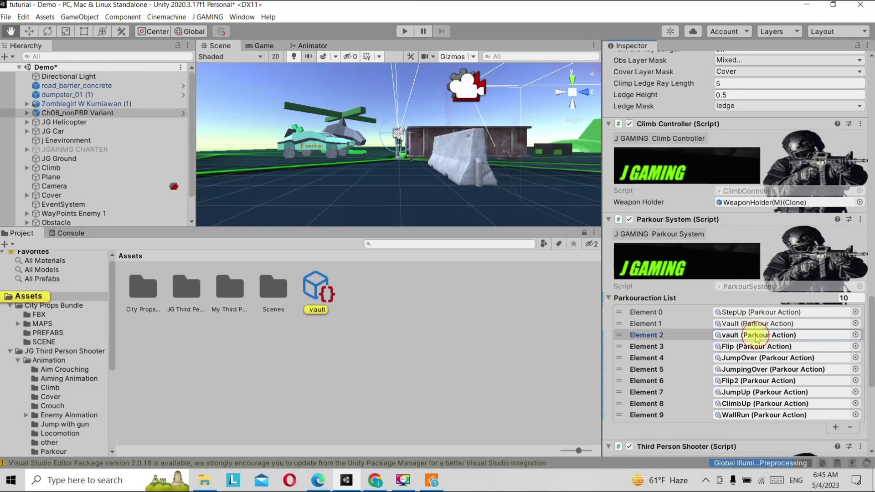
{"action": "left_click", "coordinate": [324, 286]}
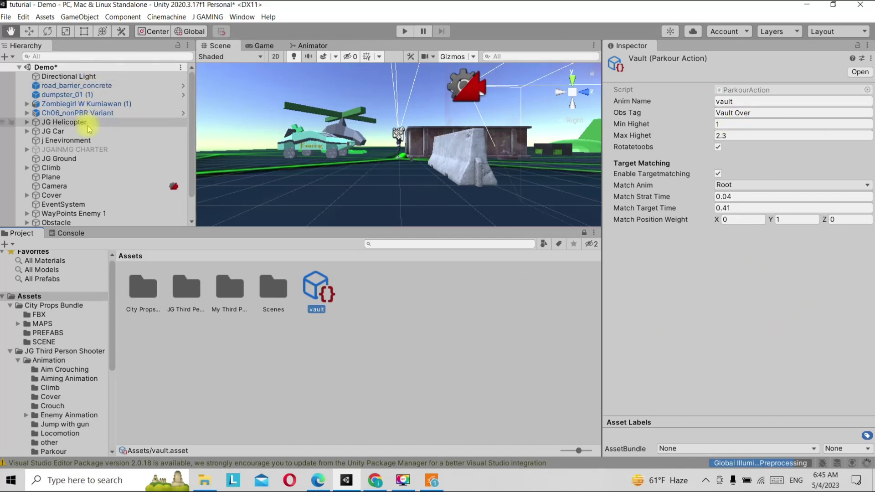
- Confirm the concrete road barrier's tag is spelled VaultOver in Tags & Layers
{"action": "left_click", "coordinate": [90, 95]}
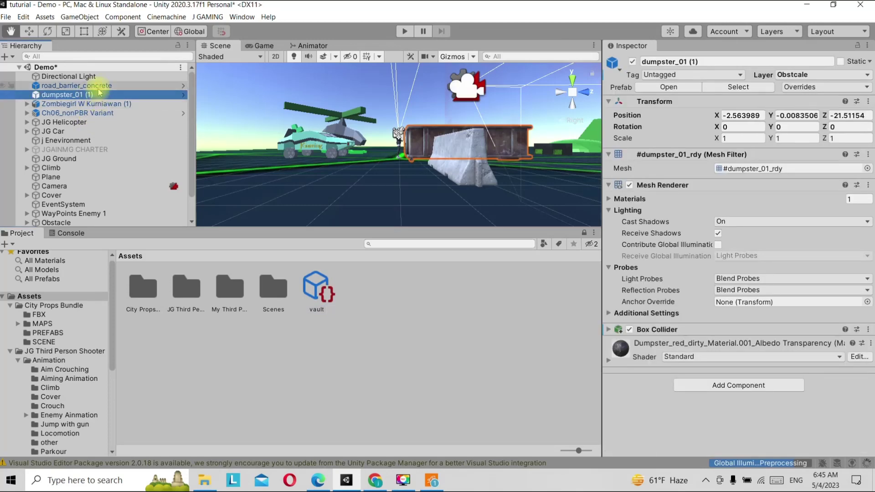
{"action": "left_click", "coordinate": [98, 86]}
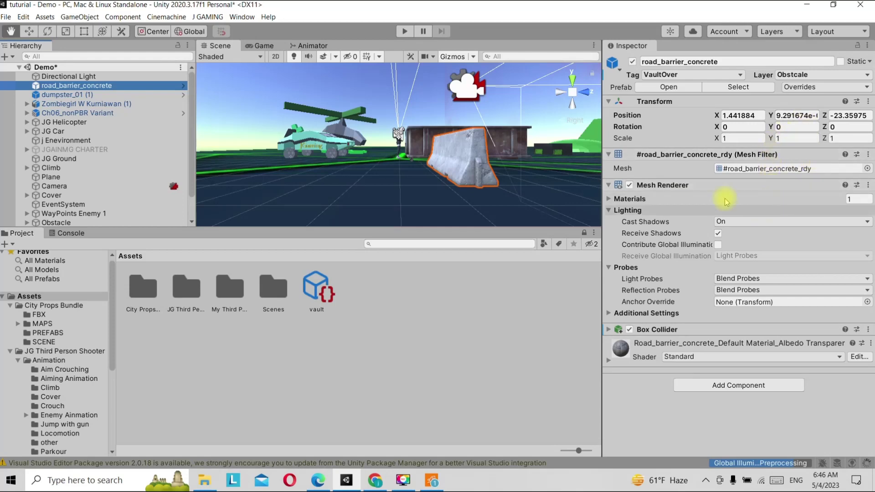
{"action": "left_click", "coordinate": [689, 77]}
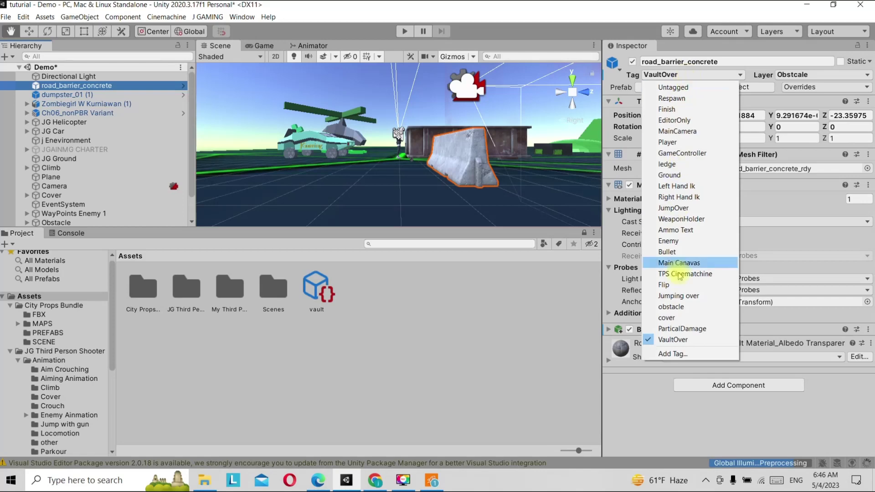
{"action": "left_click", "coordinate": [674, 341]}
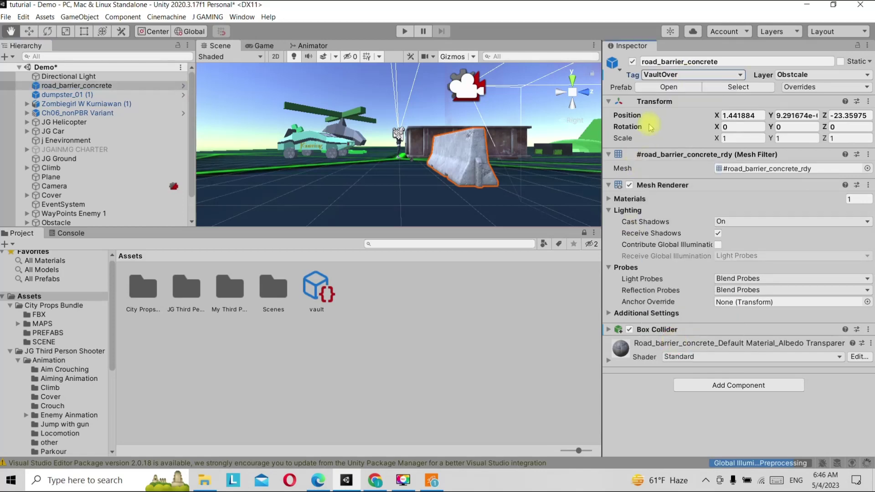
{"action": "left_click", "coordinate": [662, 75]}
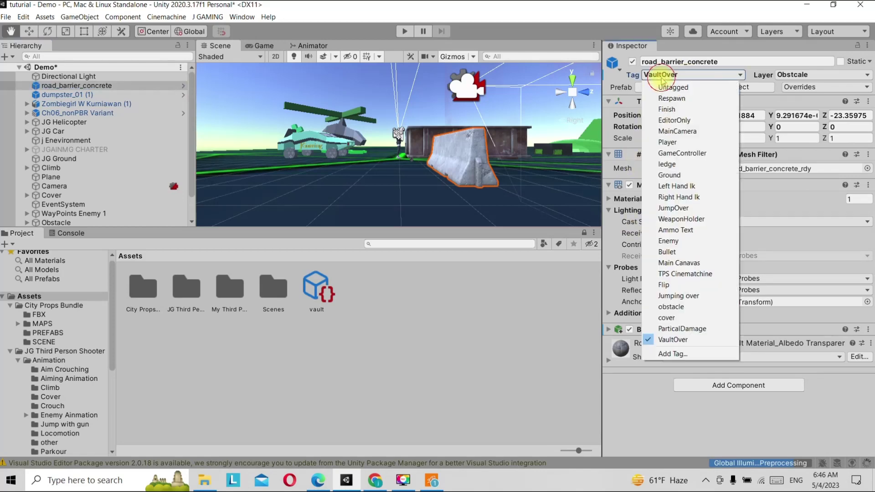
{"action": "left_click", "coordinate": [688, 351]}
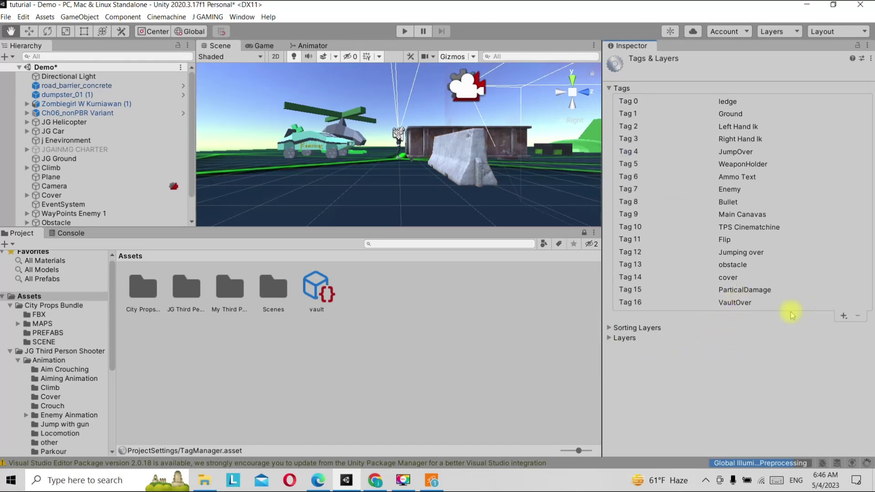
{"action": "left_click", "coordinate": [735, 308]}
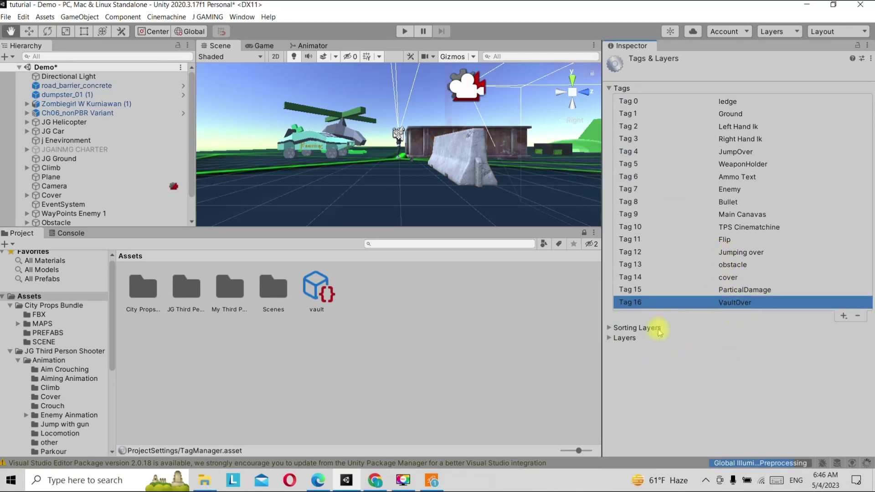
- Delete the stray space in the vault's Obs Tag so it reads VaultOver
{"action": "left_click", "coordinate": [317, 295]}
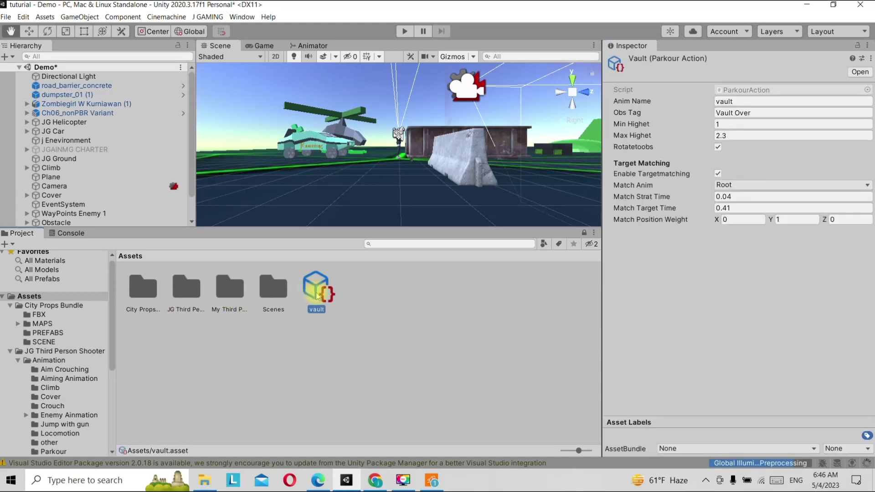
{"action": "left_click", "coordinate": [729, 112]}
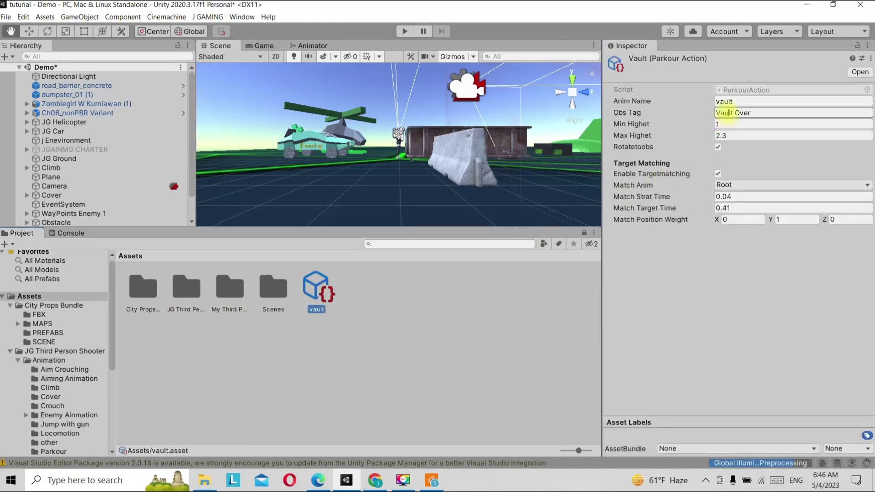
{"action": "right_click", "coordinate": [730, 113]}
{"action": "left_click", "coordinate": [763, 117]}
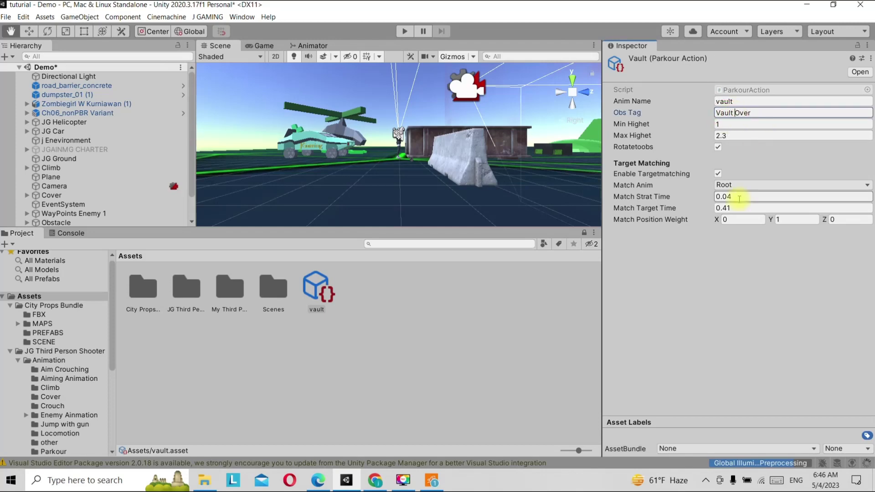
{"action": "key", "text": "BackSpace"}
{"action": "left_click", "coordinate": [405, 31]}
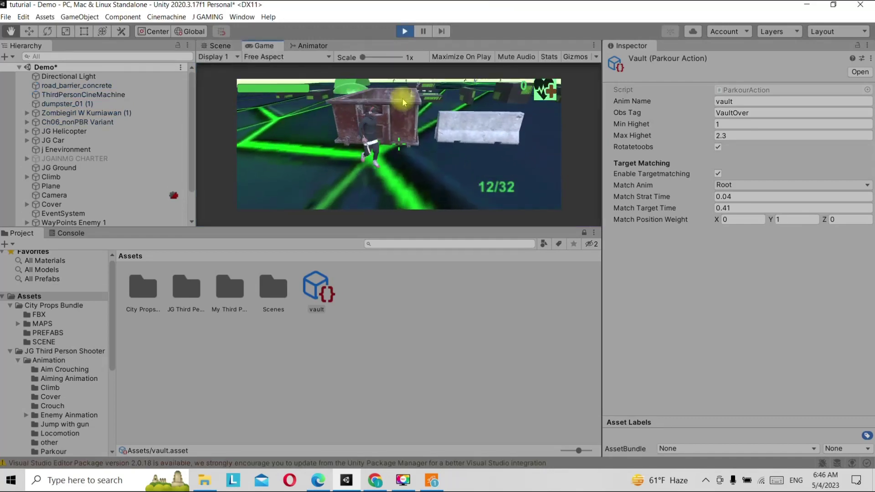
{"action": "key", "text": "space"}
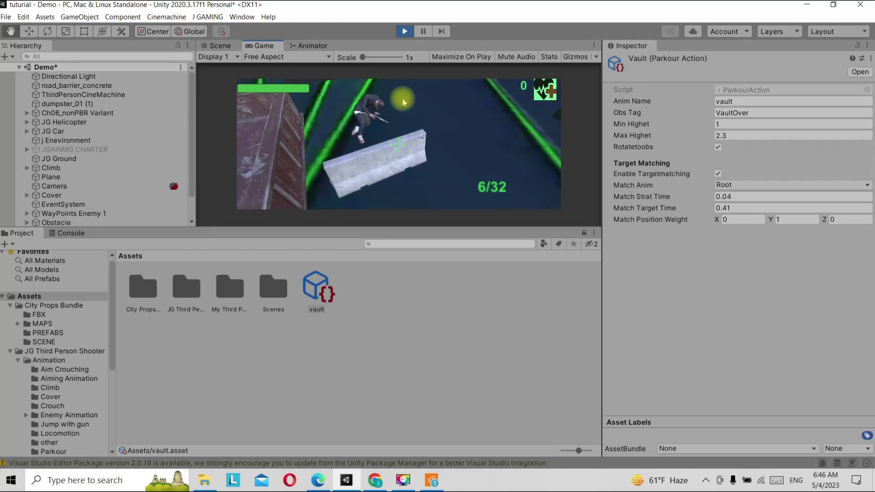
{"action": "left_click", "coordinate": [404, 32]}
{"action": "type", "text": "0.3"}
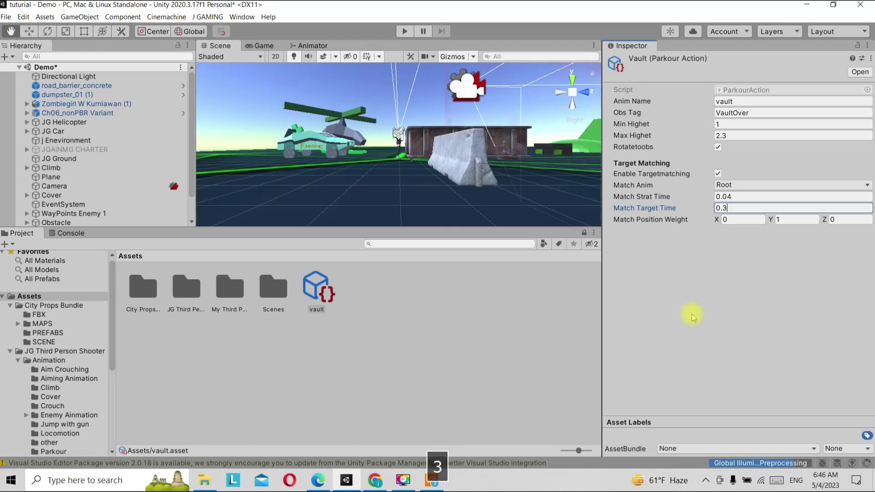
- Play with Match Target Time 0.3, vault the concrete barrier, and shoot the zombie
{"action": "left_click", "coordinate": [407, 35]}
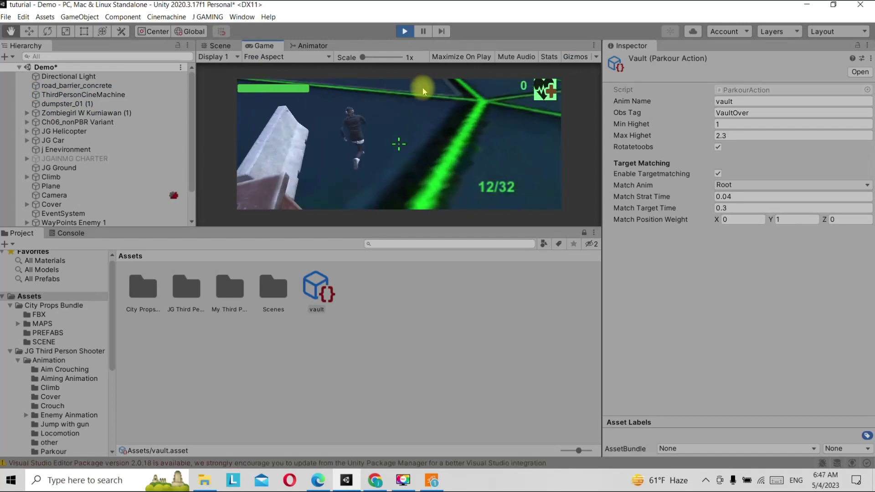
{"action": "key", "text": "space"}
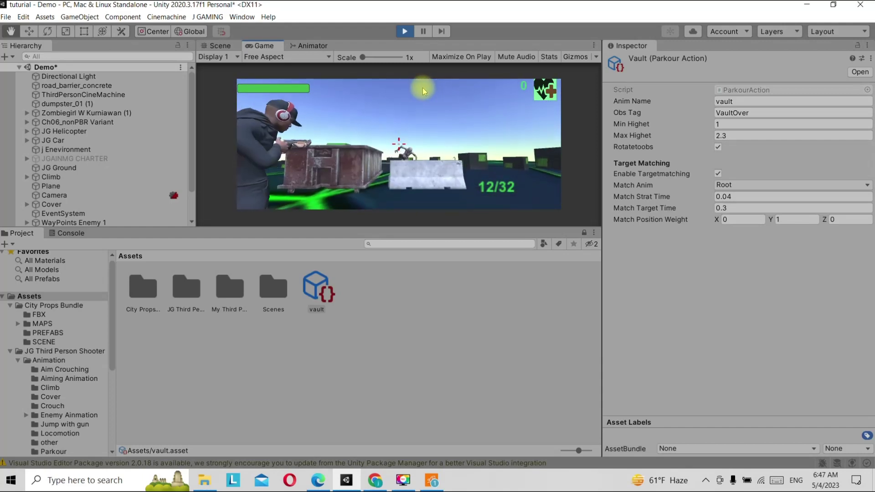
{"action": "left_click", "coordinate": [422, 88]}
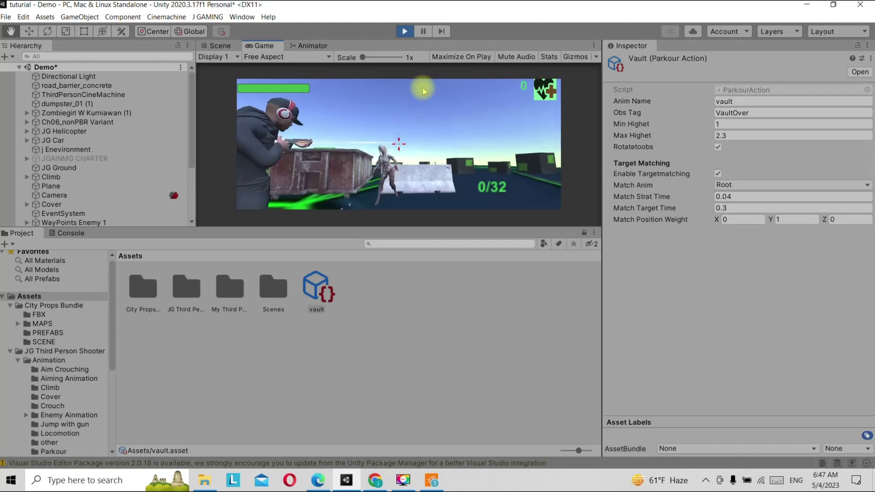
{"action": "key", "text": "r"}
{"action": "left_click", "coordinate": [423, 87]}
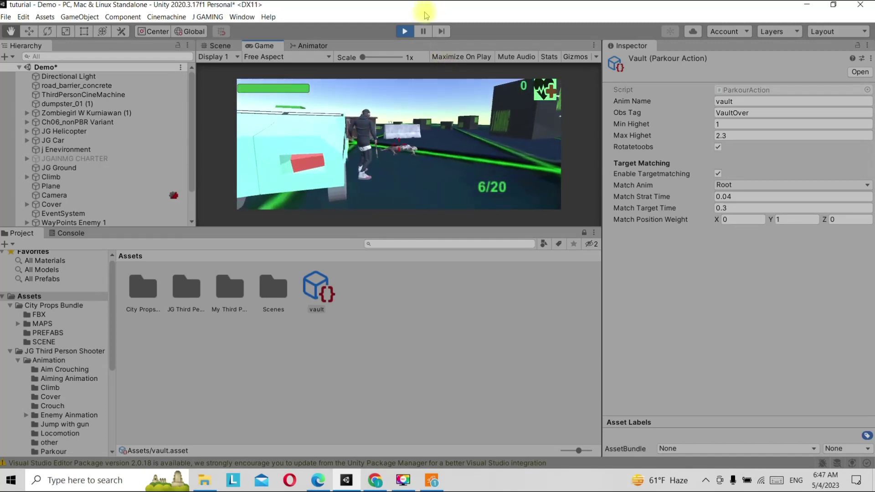
- Stop the test, set Match Target Time to 0.15, and play the game again
{"action": "left_click", "coordinate": [404, 32]}
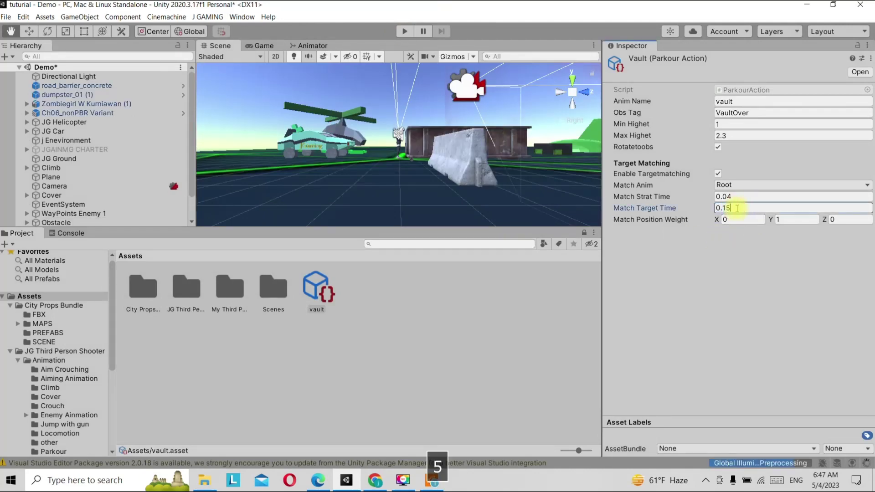
{"action": "left_click", "coordinate": [408, 31]}
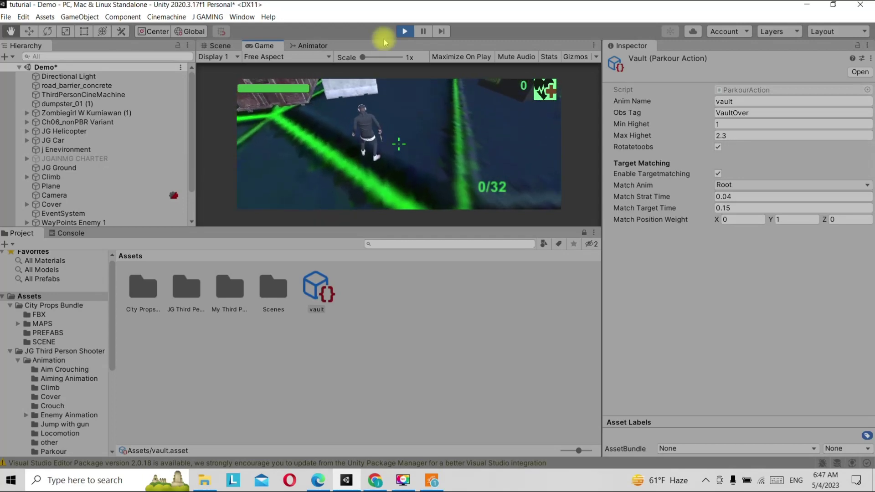
- Exit Play mode to return to the Demo scene view
{"action": "left_click", "coordinate": [403, 32]}
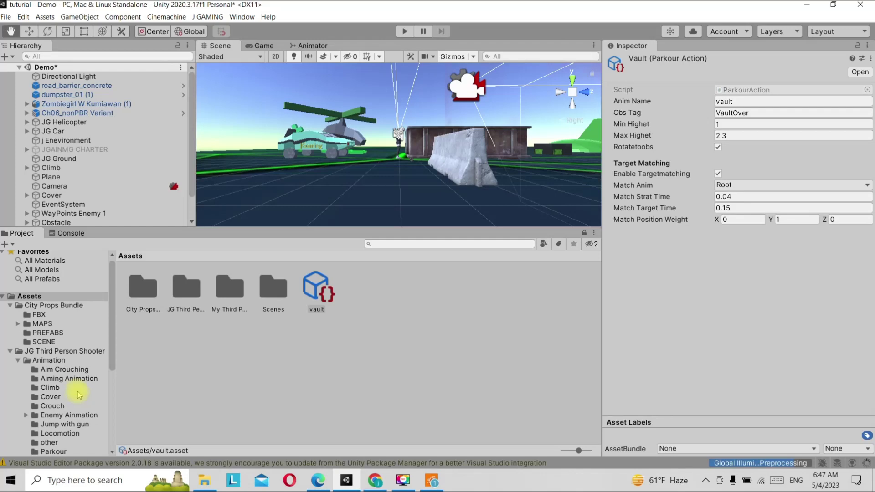
- Browse the Assets folders to find and open the My Third Person folder
{"action": "left_click", "coordinate": [41, 307]}
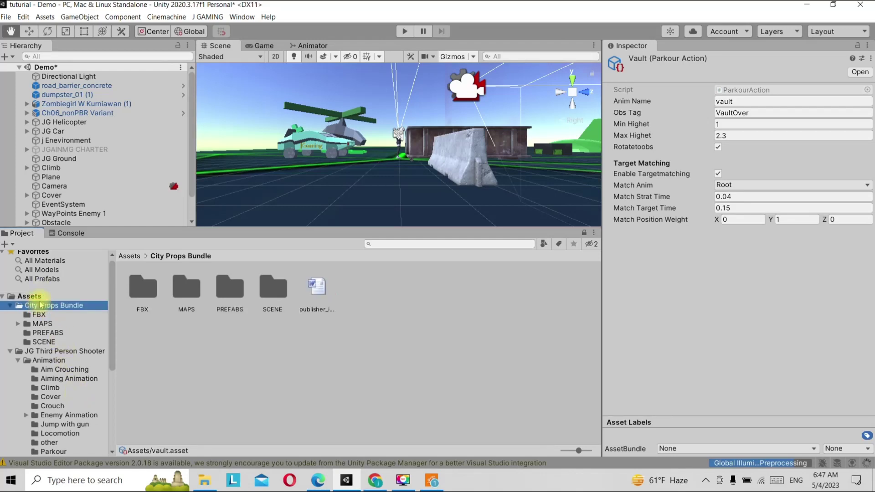
{"action": "left_click", "coordinate": [41, 297]}
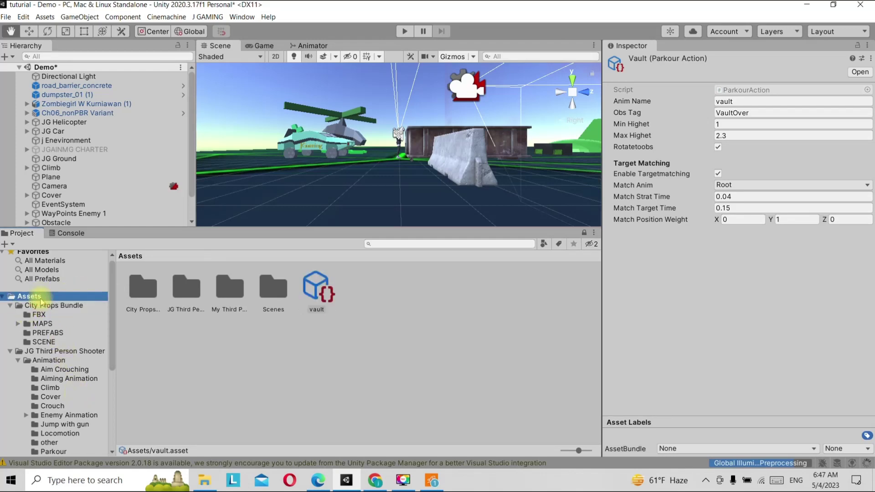
{"action": "left_click", "coordinate": [49, 352]}
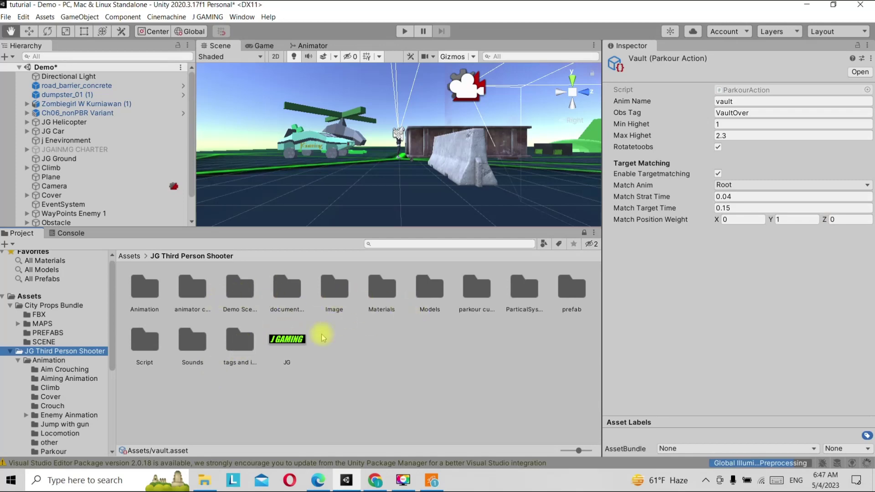
{"action": "left_click", "coordinate": [30, 297]}
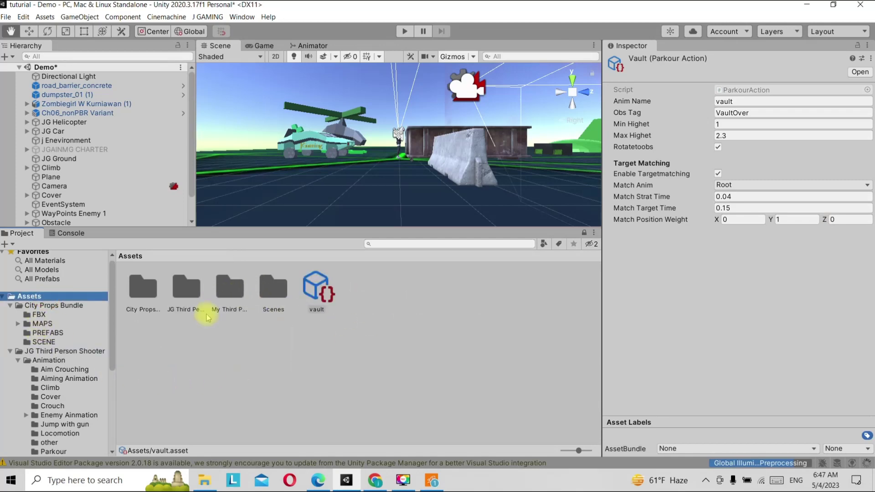
{"action": "double_click", "coordinate": [224, 294]}
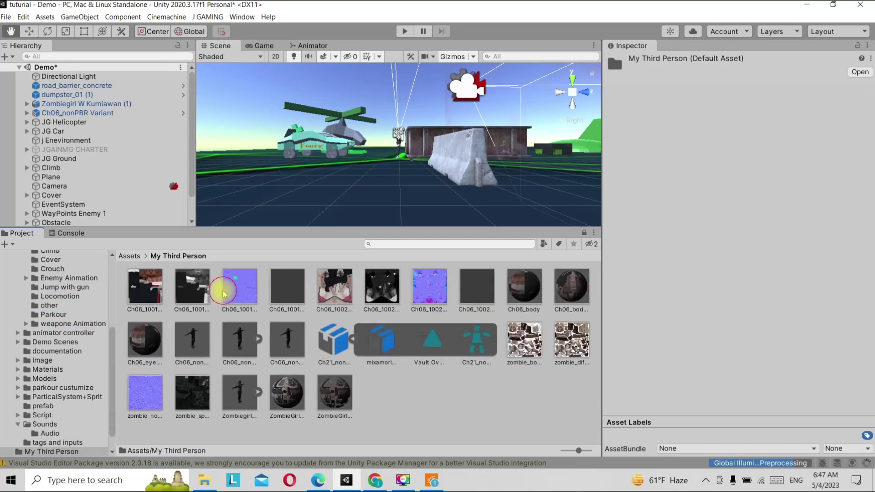
- Select the Vault Over Box clip, review its root transform bake settings, and start Play
{"action": "left_click", "coordinate": [431, 348]}
{"action": "scroll", "coordinate": [674, 183], "scroll_direction": "down", "scroll_amount": 3}
{"action": "scroll", "coordinate": [674, 184], "scroll_direction": "down", "scroll_amount": 2}
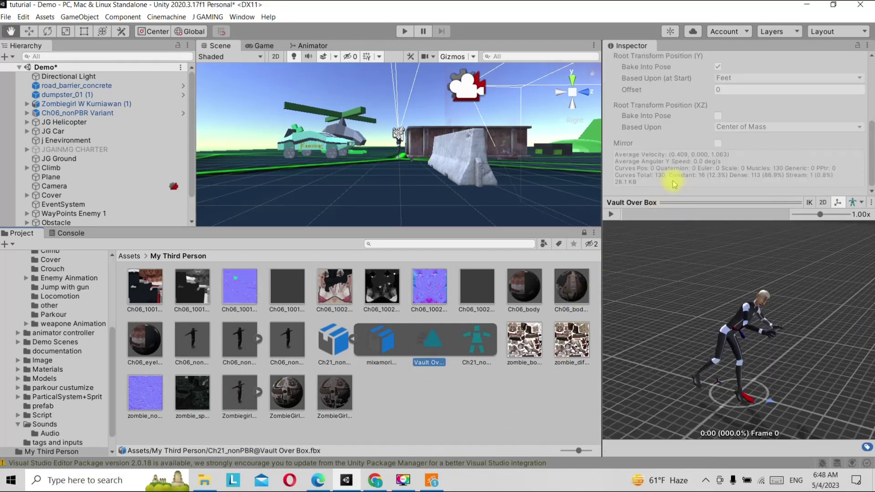
{"action": "scroll", "coordinate": [703, 142], "scroll_direction": "down", "scroll_amount": 10}
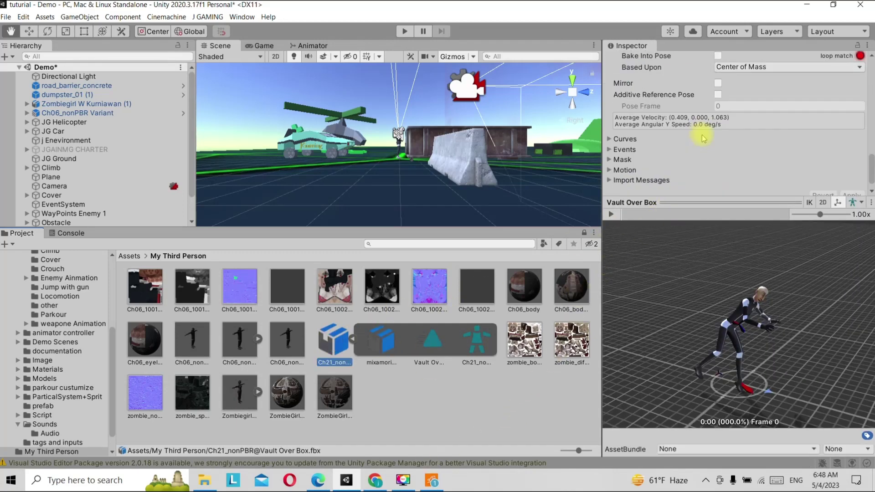
{"action": "scroll", "coordinate": [702, 143], "scroll_direction": "up", "scroll_amount": 8}
{"action": "scroll", "coordinate": [703, 143], "scroll_direction": "down", "scroll_amount": 2}
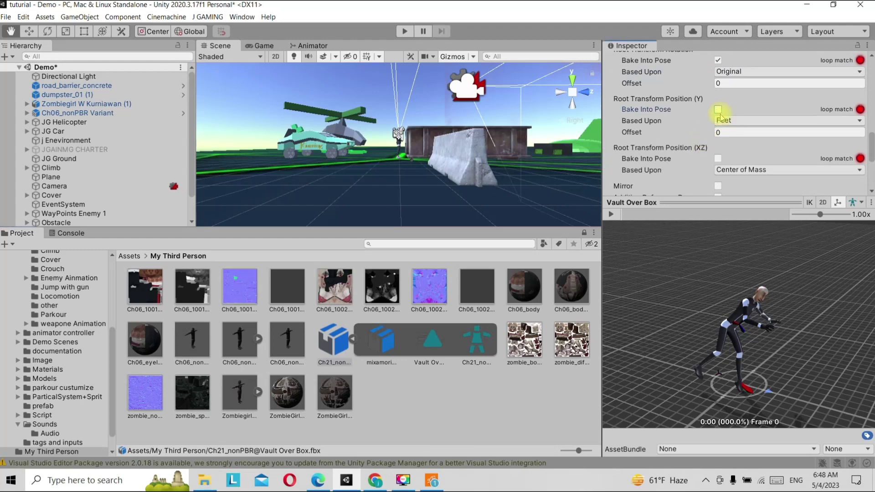
{"action": "scroll", "coordinate": [780, 146], "scroll_direction": "down", "scroll_amount": 5}
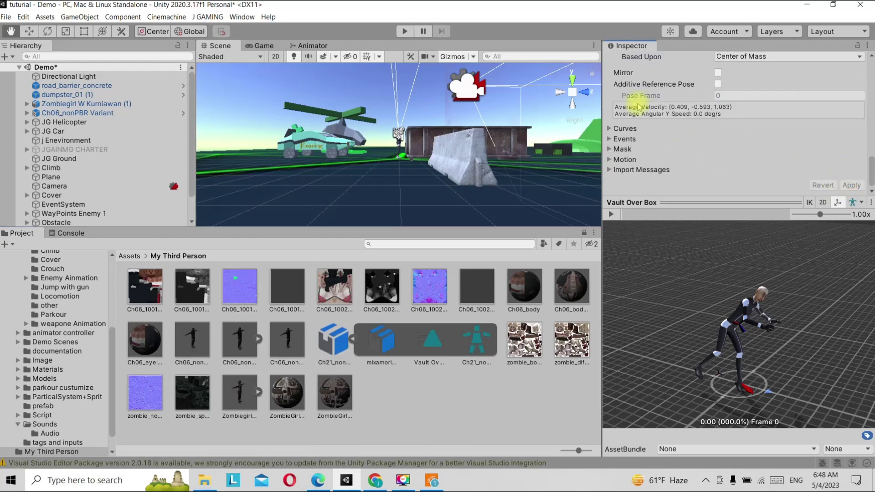
{"action": "left_click", "coordinate": [405, 31]}
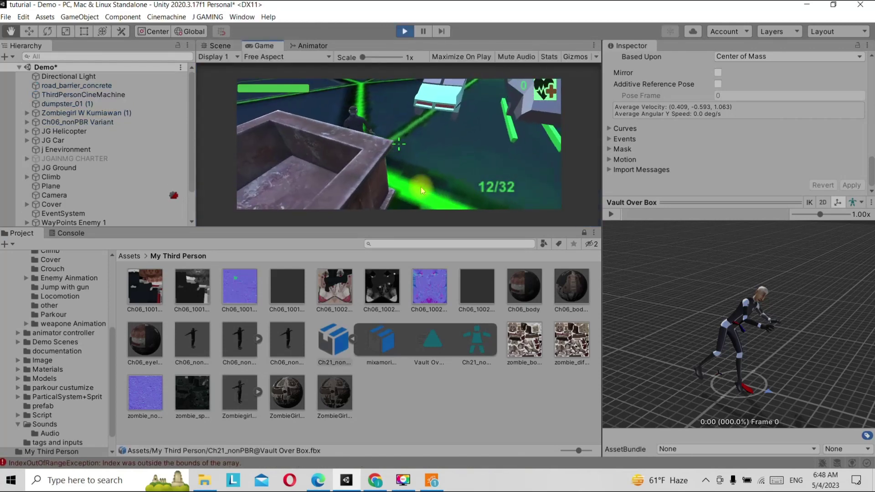
- Run the character over the concrete barrier and climb the tall wall
{"action": "key", "text": "w"}
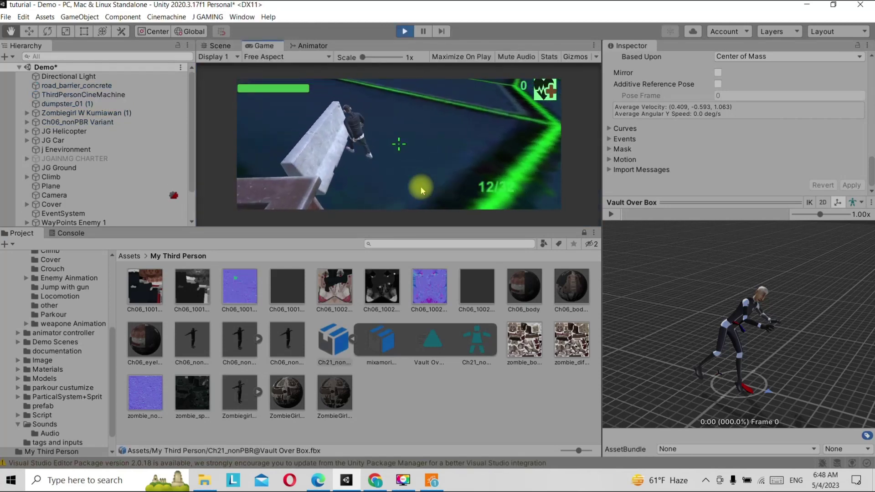
{"action": "key", "text": "w"}
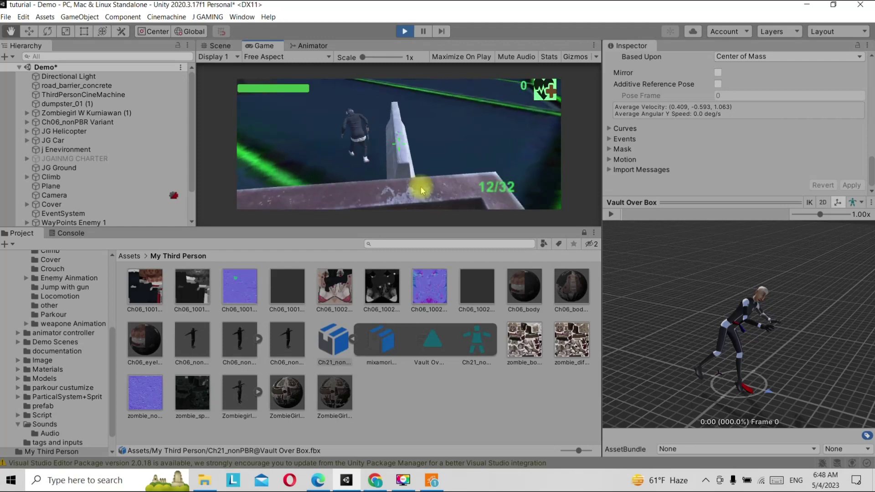
{"action": "key", "text": "w"}
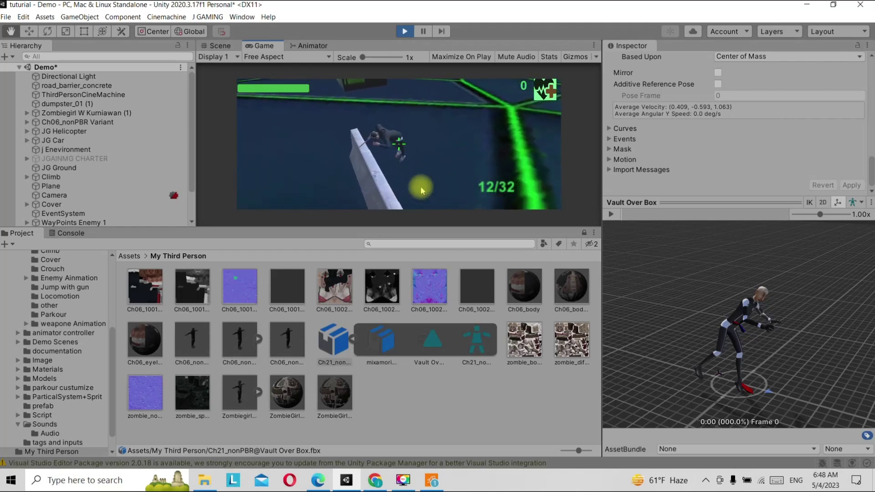
{"action": "key", "text": "w"}
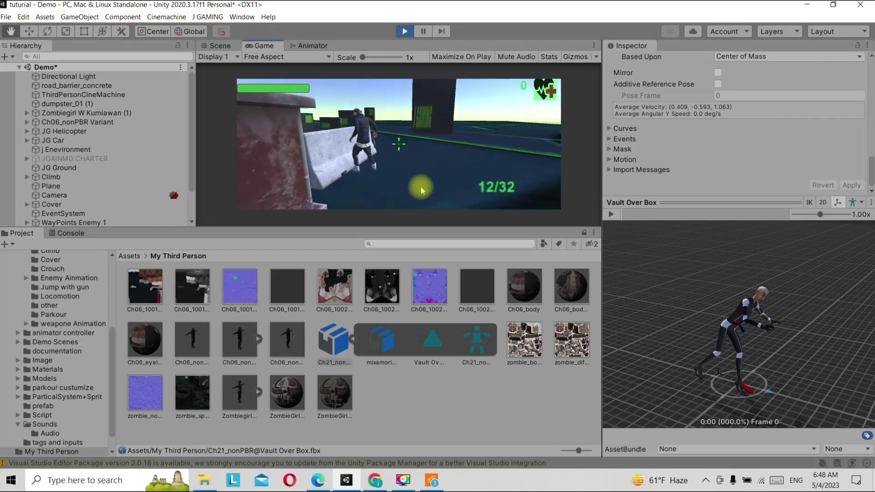
{"action": "key", "text": "w"}
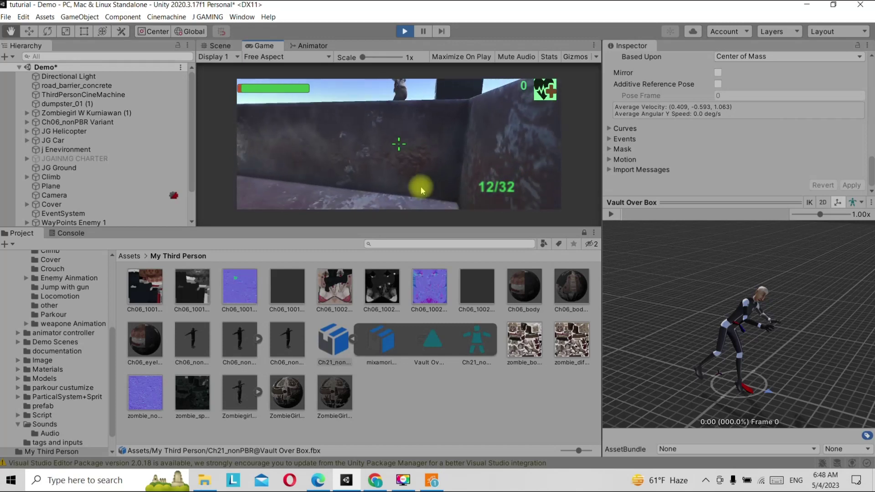
{"action": "key", "text": "w"}
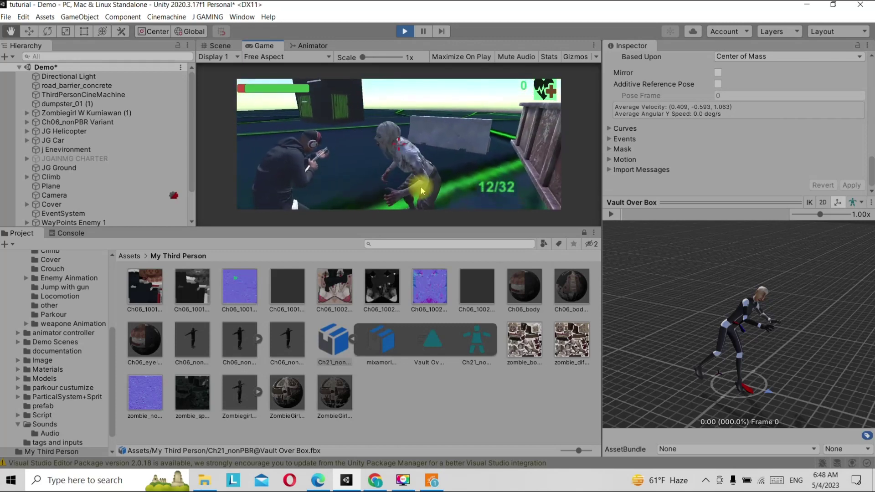
- Shoot the zombie, reloading midway
{"action": "left_click", "coordinate": [421, 190]}
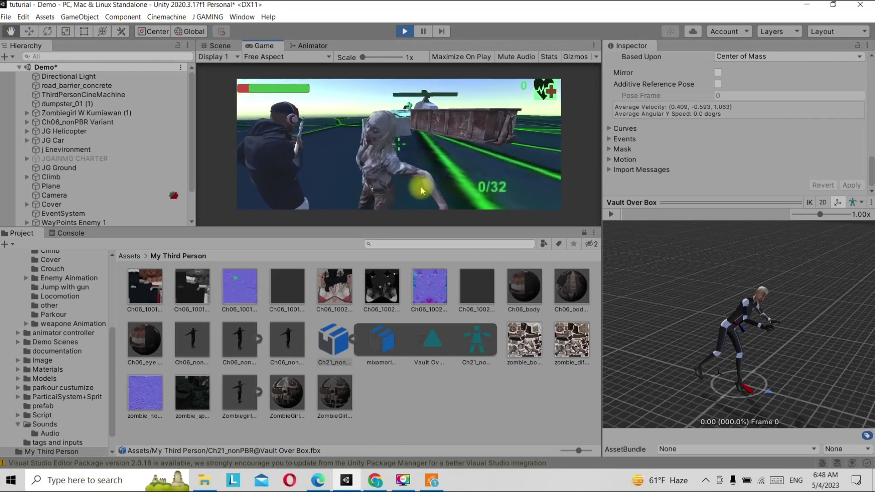
{"action": "key", "text": "r"}
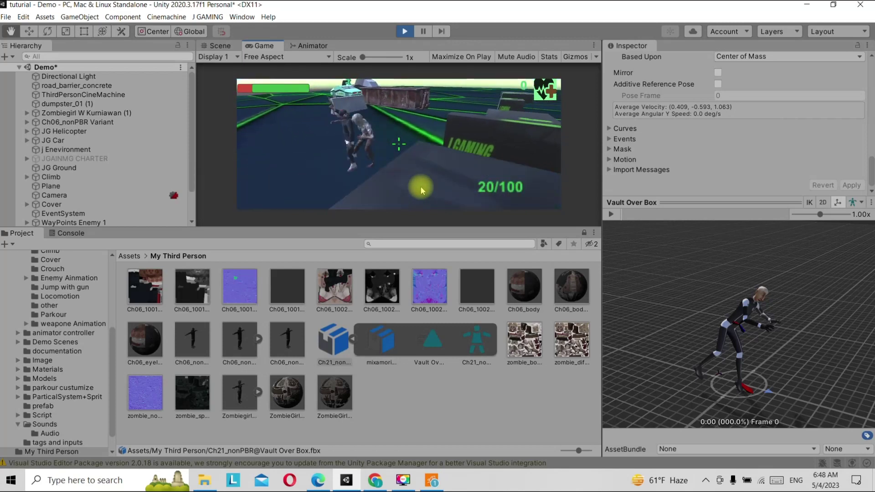
{"action": "left_click", "coordinate": [421, 187]}
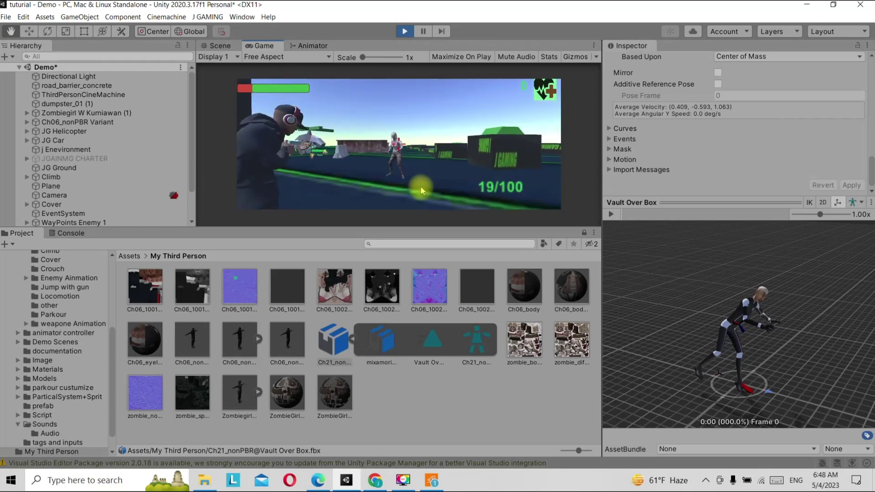
{"action": "left_click", "coordinate": [420, 187]}
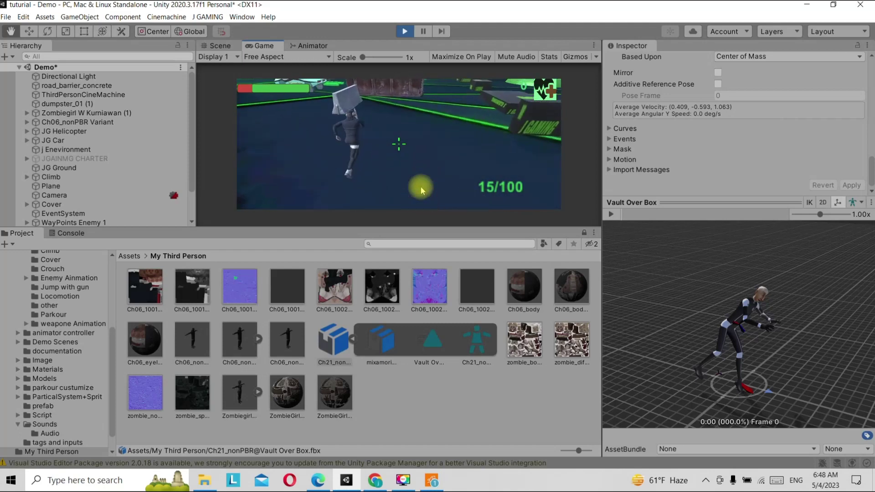
- Vault back and forth over the concrete barrier several times
{"action": "key", "text": "w"}
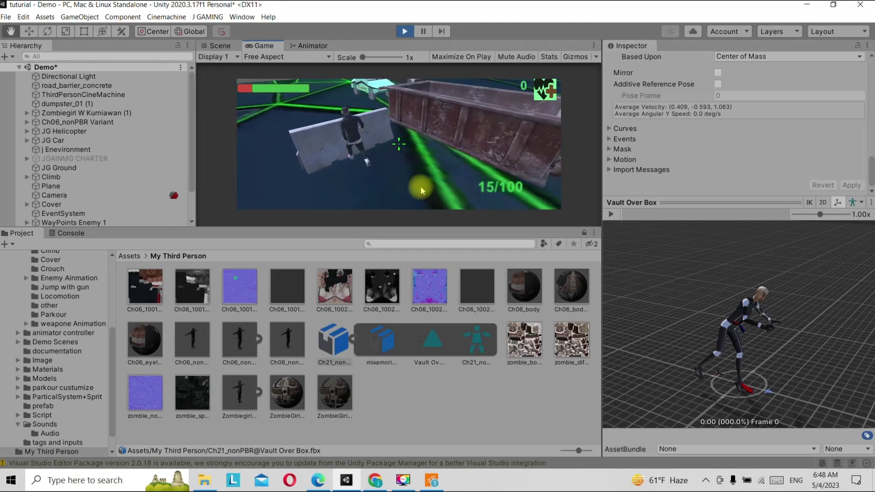
{"action": "key", "text": "w"}
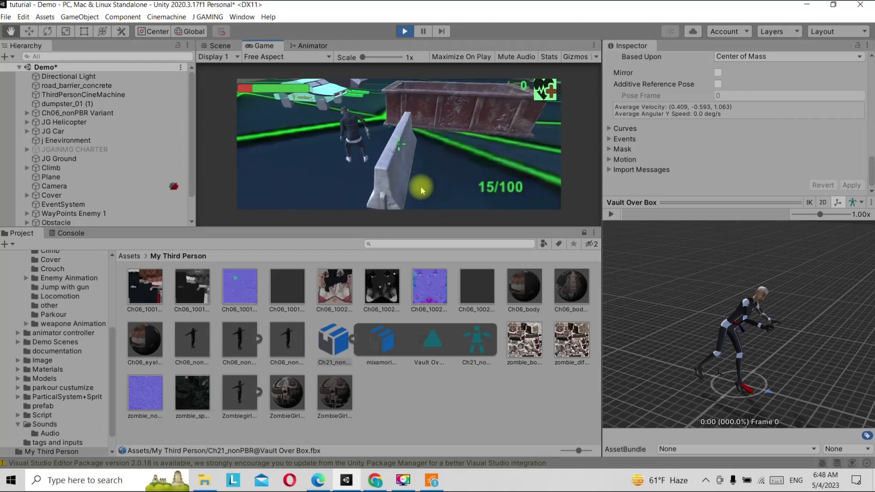
{"action": "key", "text": "space"}
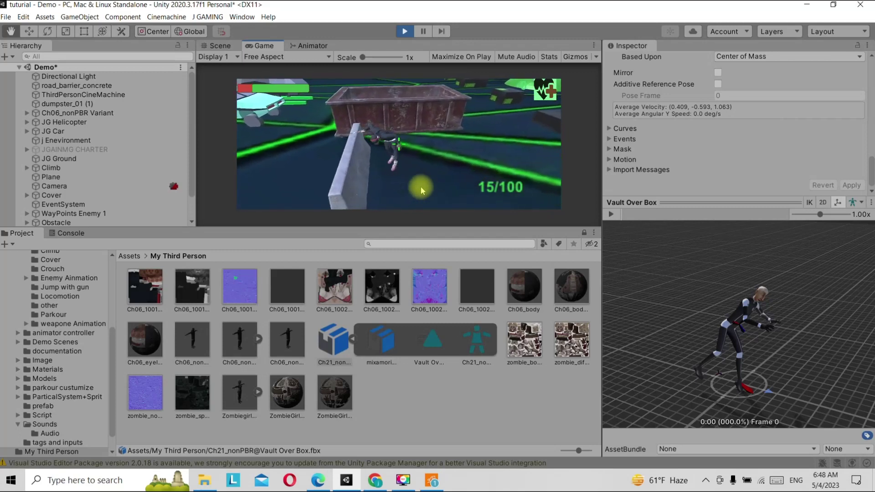
{"action": "key", "text": "s"}
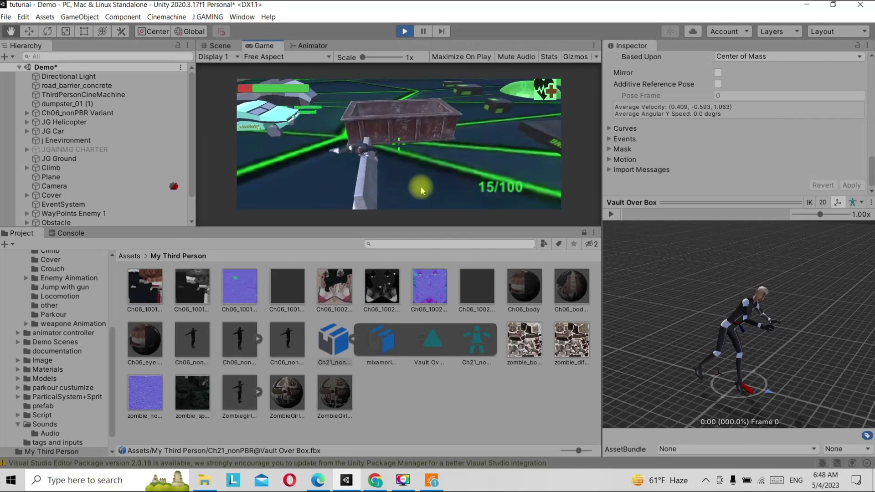
{"action": "key", "text": "space"}
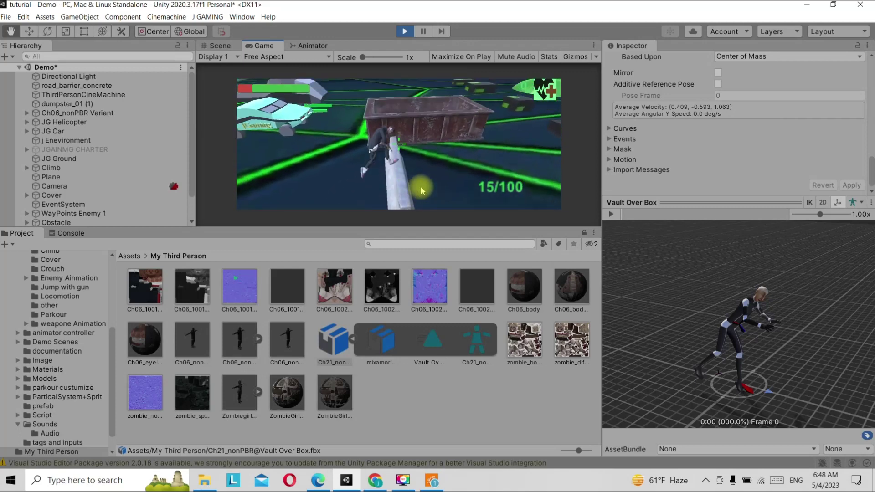
{"action": "key", "text": "s"}
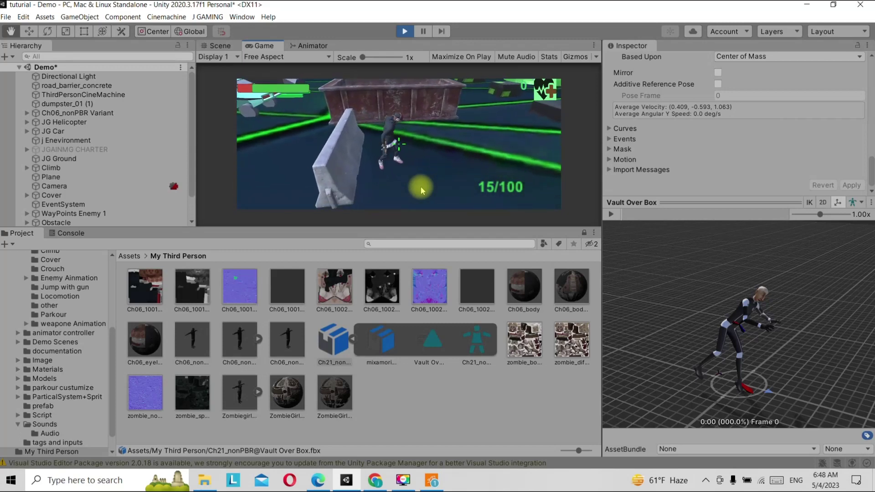
{"action": "key", "text": "space"}
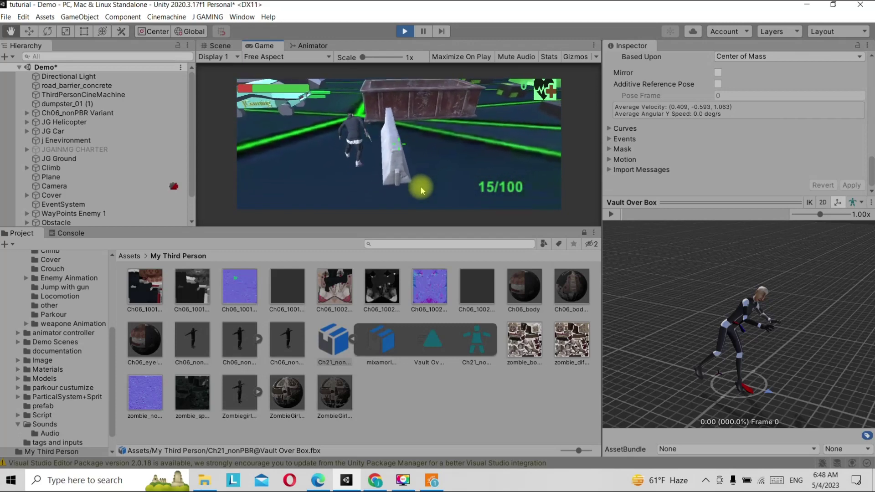
{"action": "key", "text": "s"}
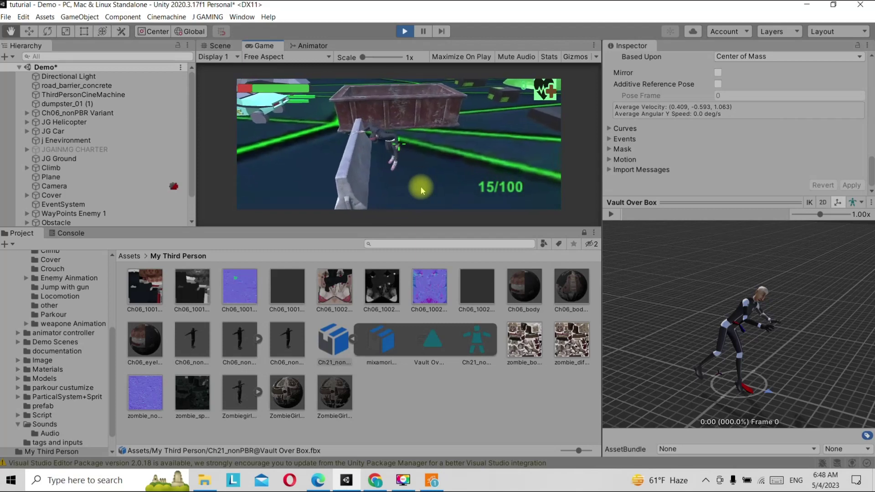
{"action": "key", "text": "space"}
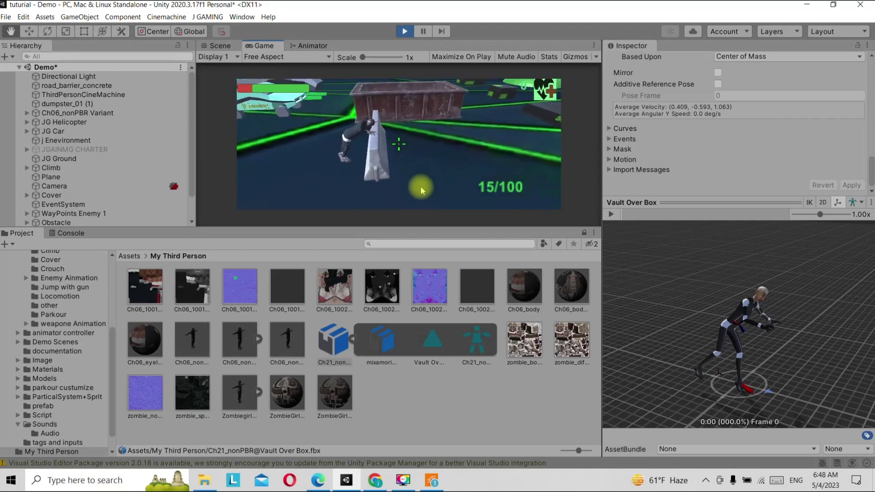
- Climb onto the dumpster, then vault and climb the further concrete barriers
{"action": "key", "text": "w"}
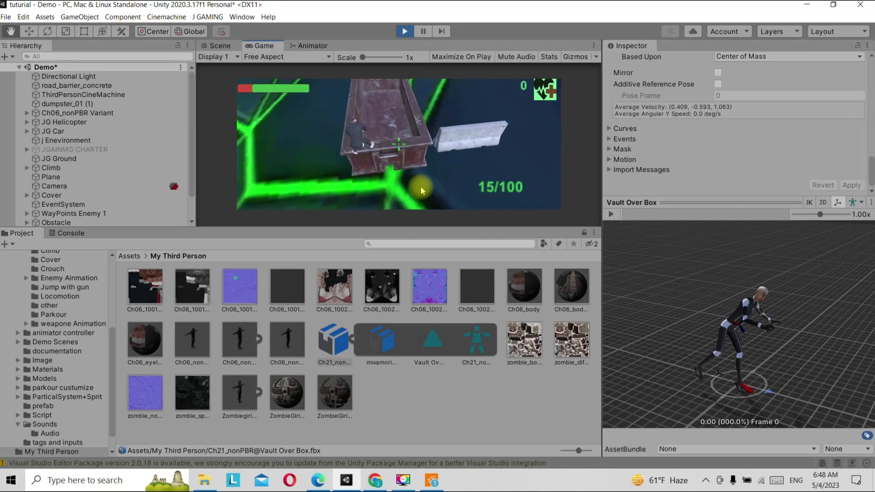
{"action": "key", "text": "w"}
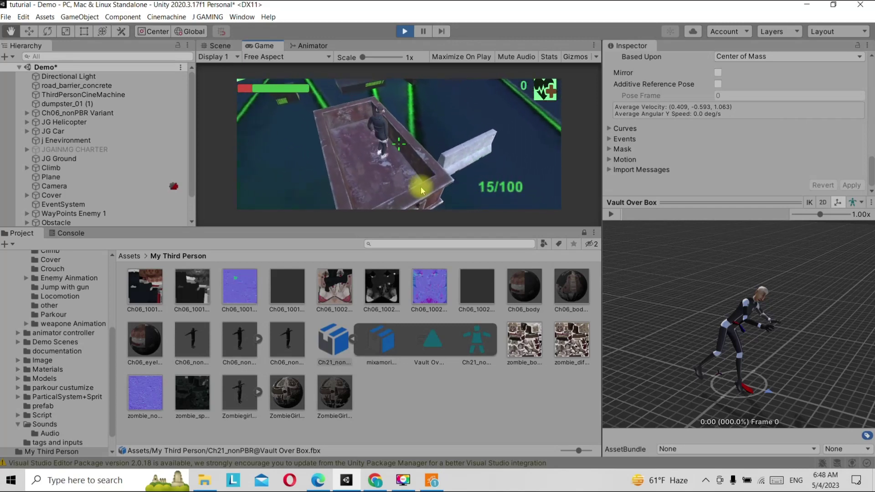
{"action": "key", "text": "w"}
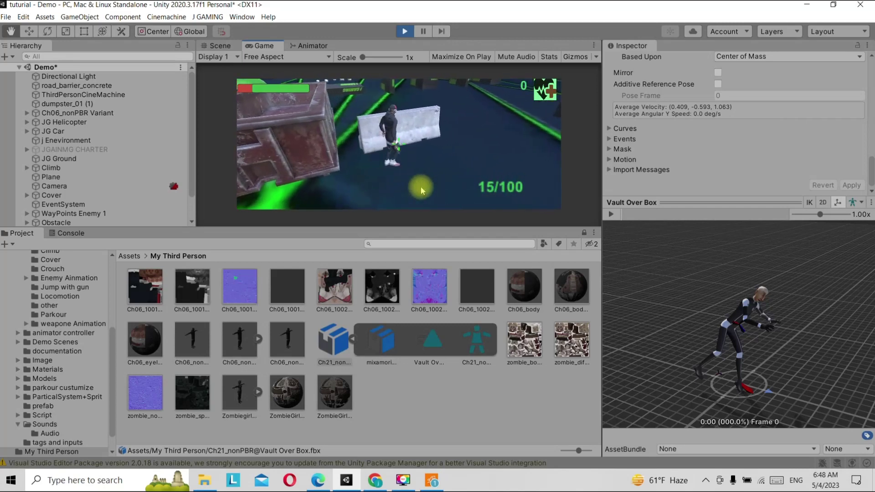
{"action": "key", "text": "w"}
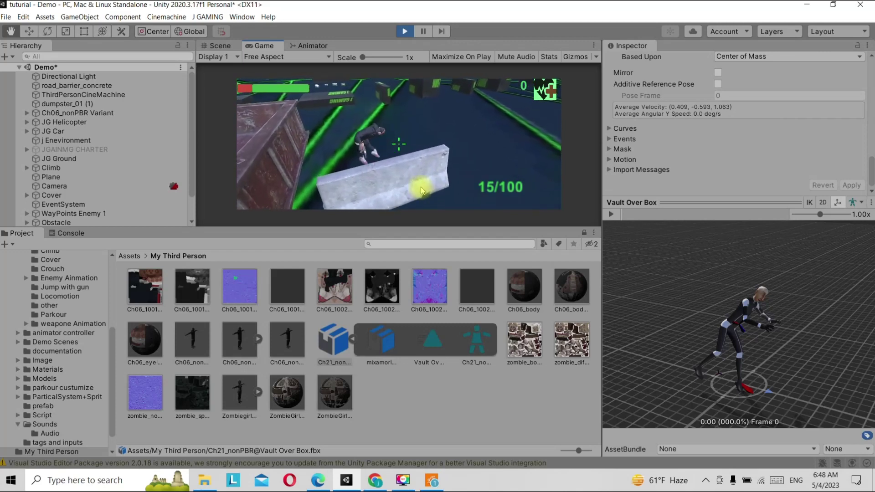
{"action": "key", "text": "w"}
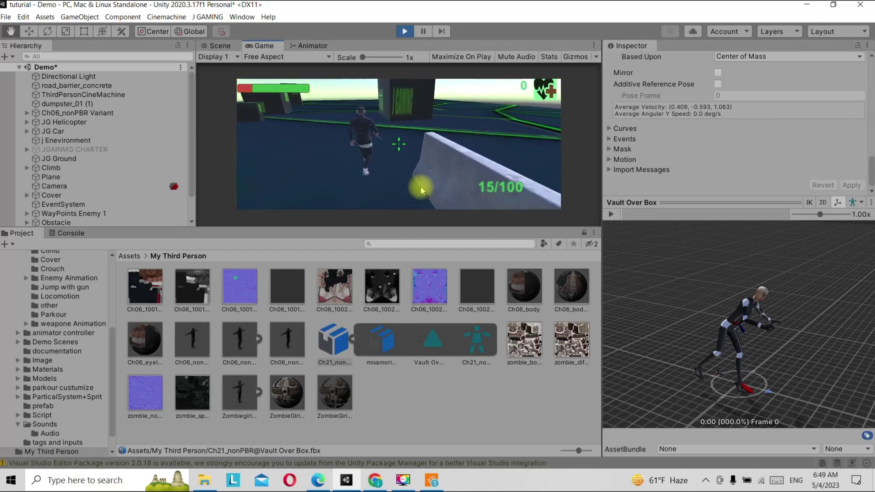
{"action": "key", "text": "w"}
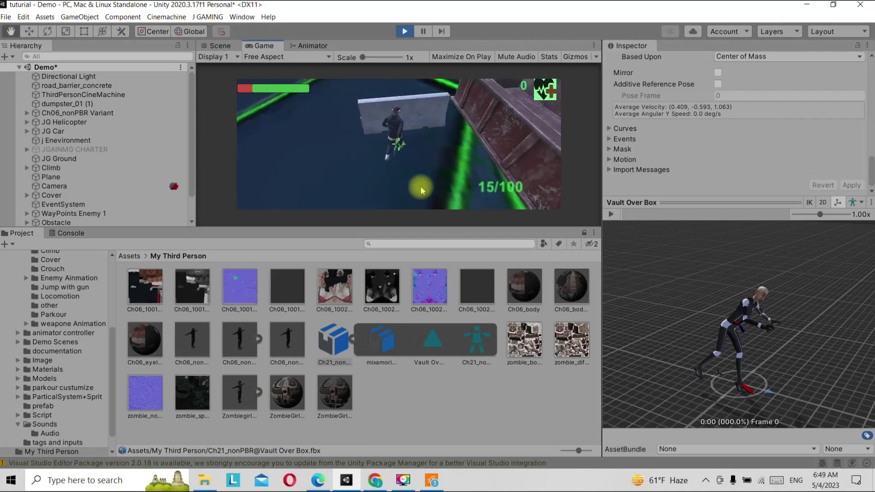